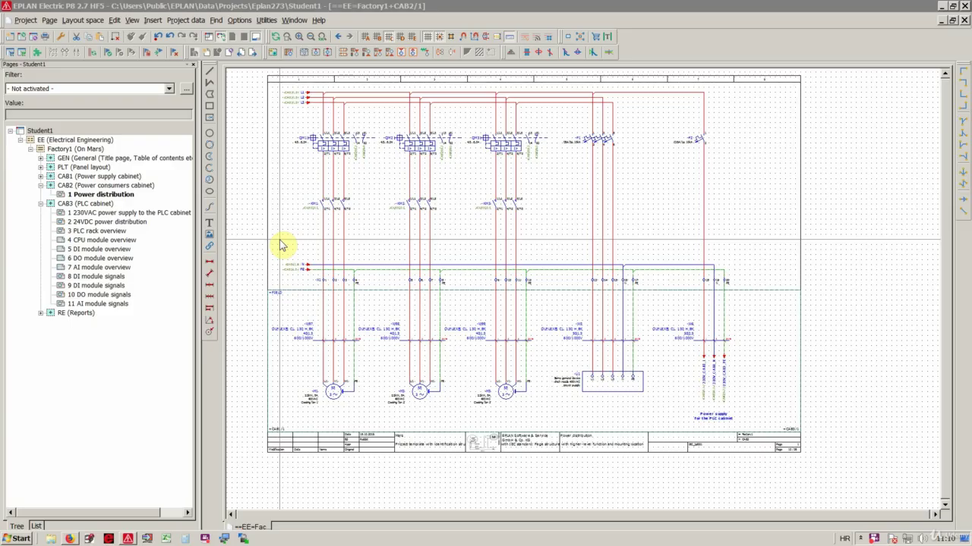
Select the whole Student1 project and start cable numbering from Project data > Cables > Number
click(281, 246)
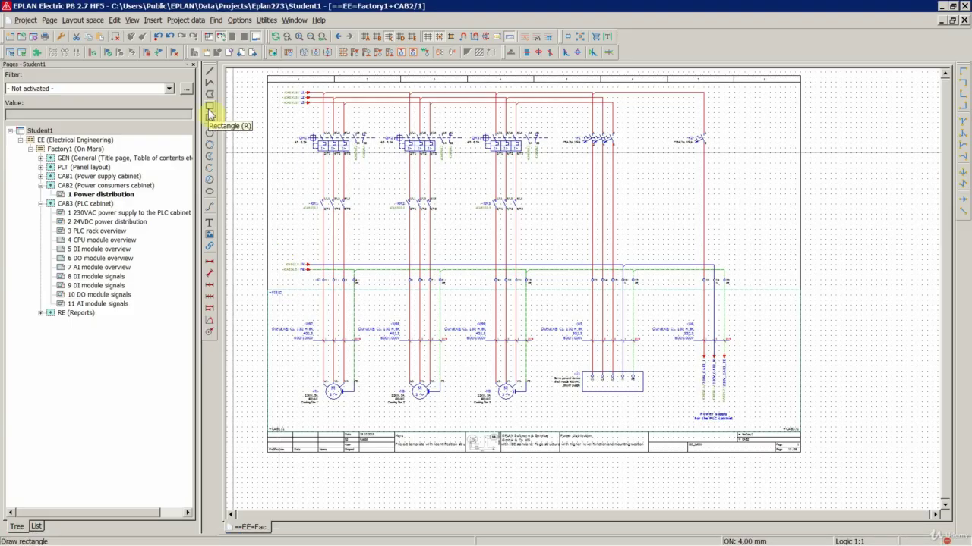
click(190, 20)
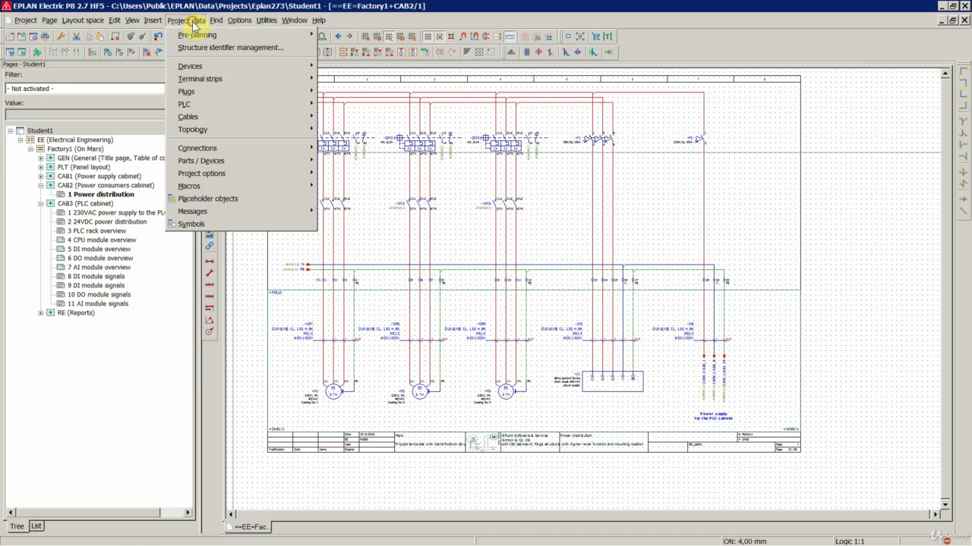
mouse_move(196, 118)
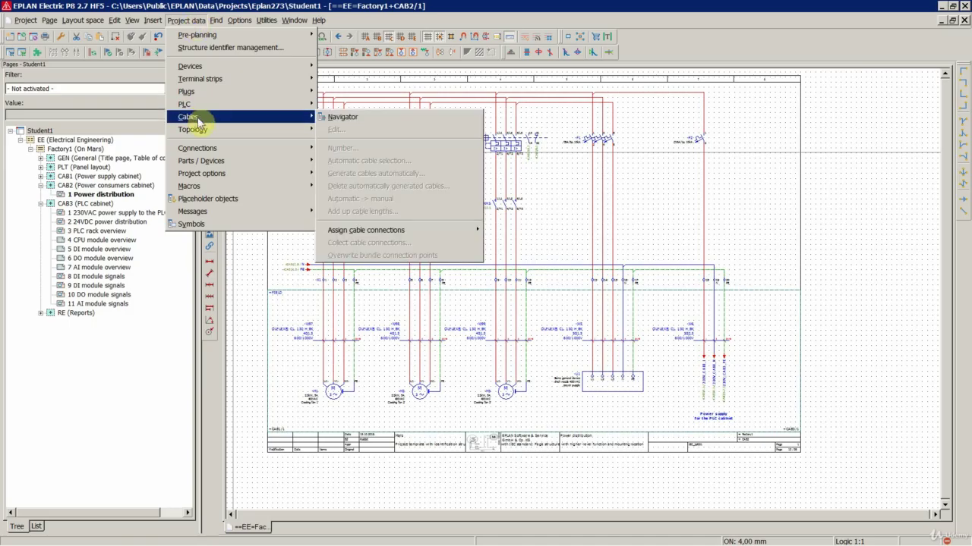
click(65, 131)
click(186, 20)
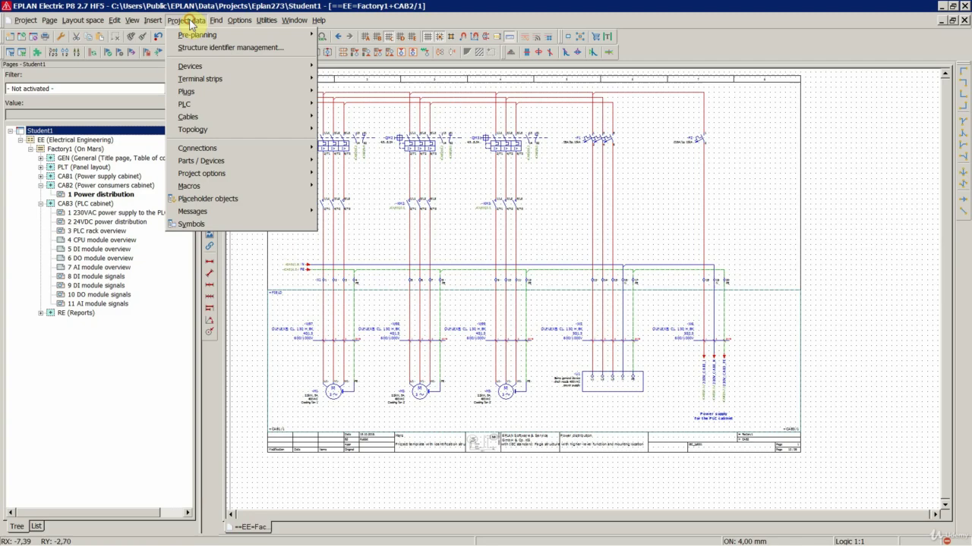
mouse_move(196, 119)
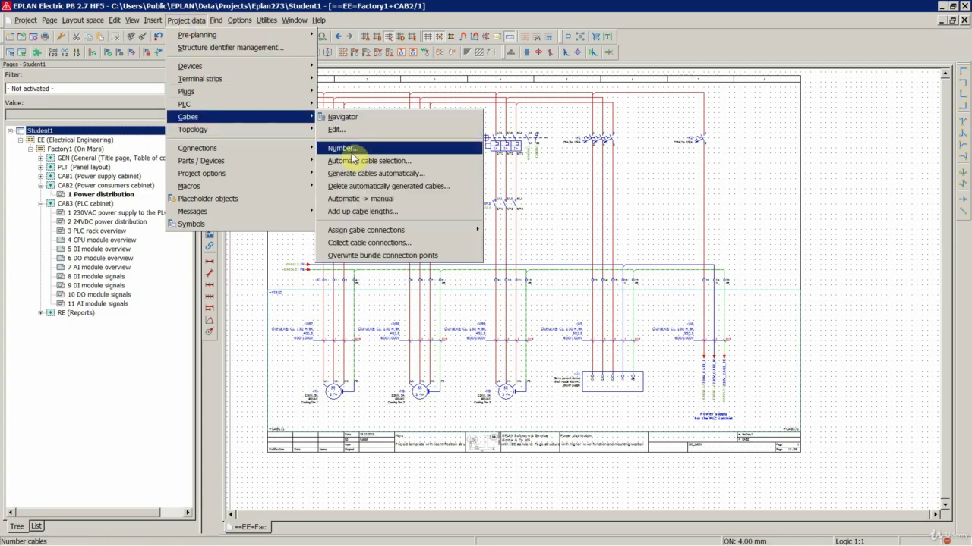
click(343, 149)
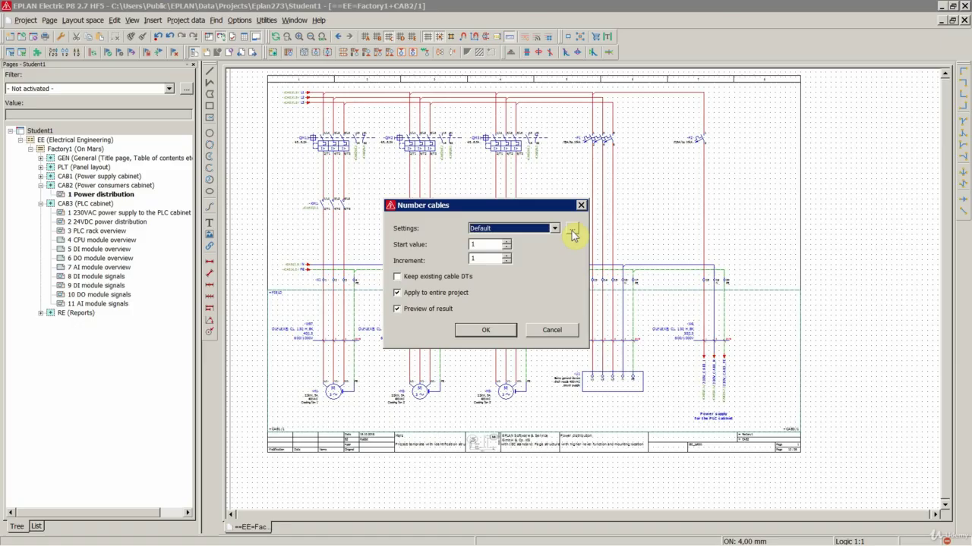
Add a new cable numbering scheme named 'Source-target' in the numbering settings
click(572, 230)
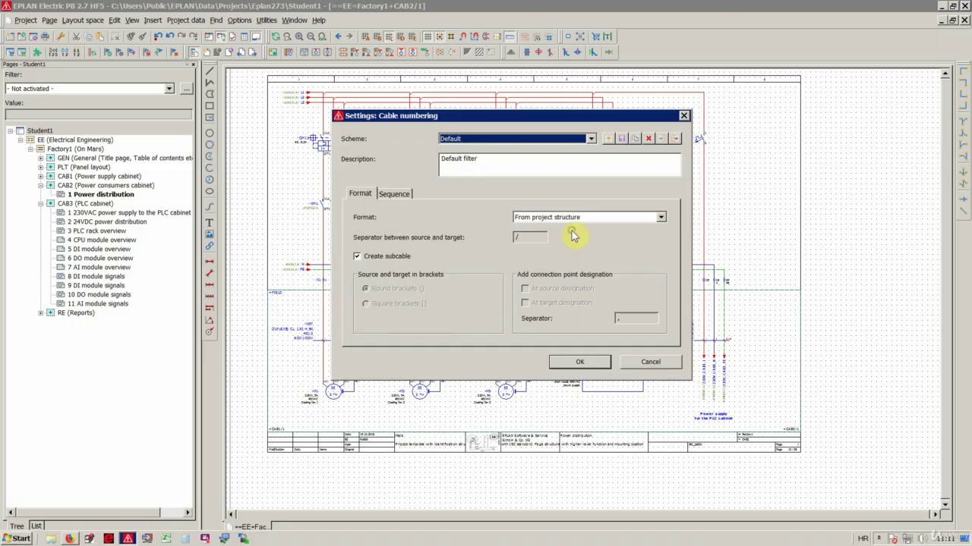
click(463, 138)
click(471, 137)
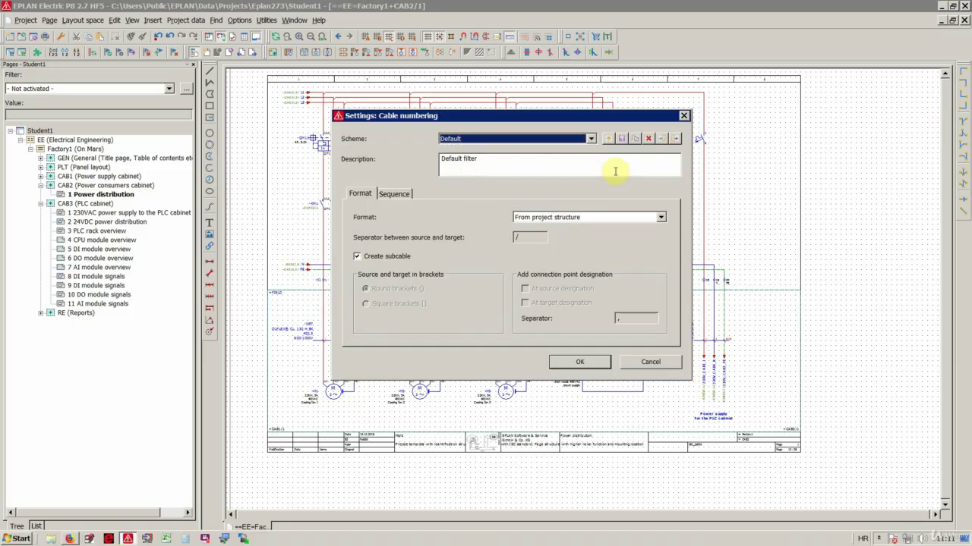
click(609, 139)
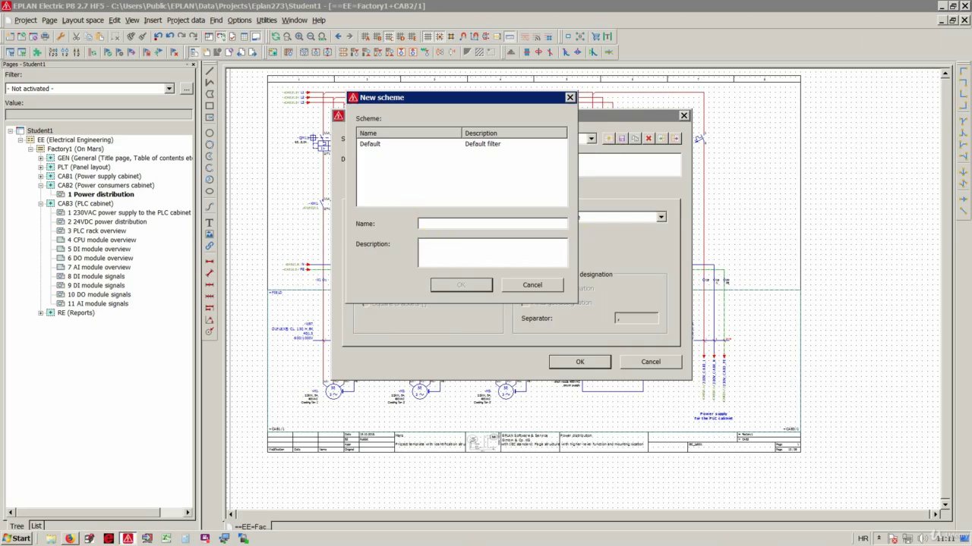
text(S)
key(BackSpace)
text(Source)
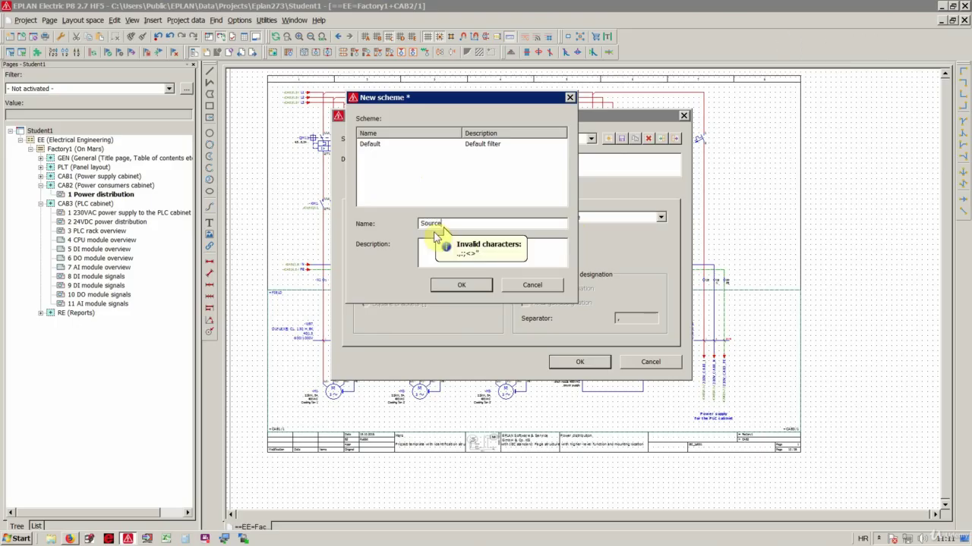
text(-target)
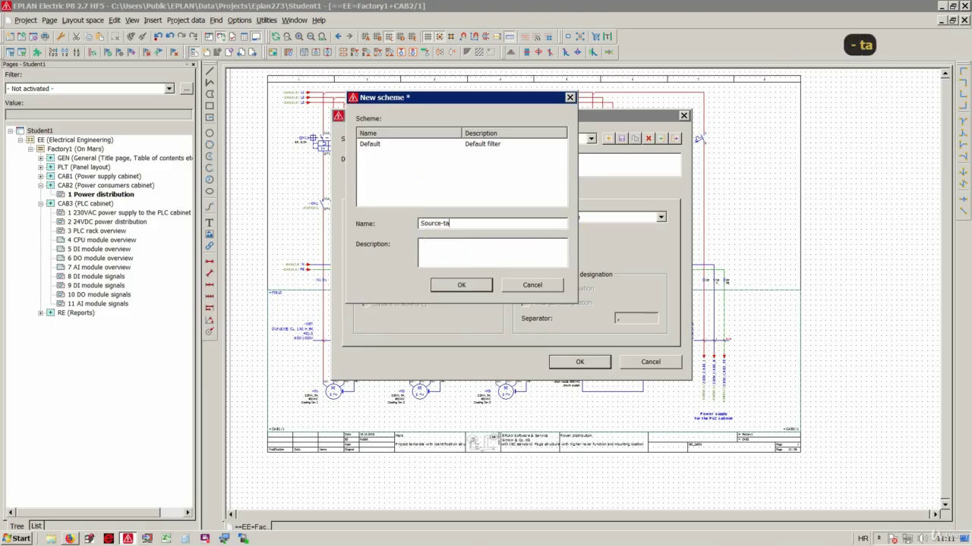
click(460, 287)
Set the Source-target scheme to 'According to source and target' format with square brackets [] and save it
click(562, 217)
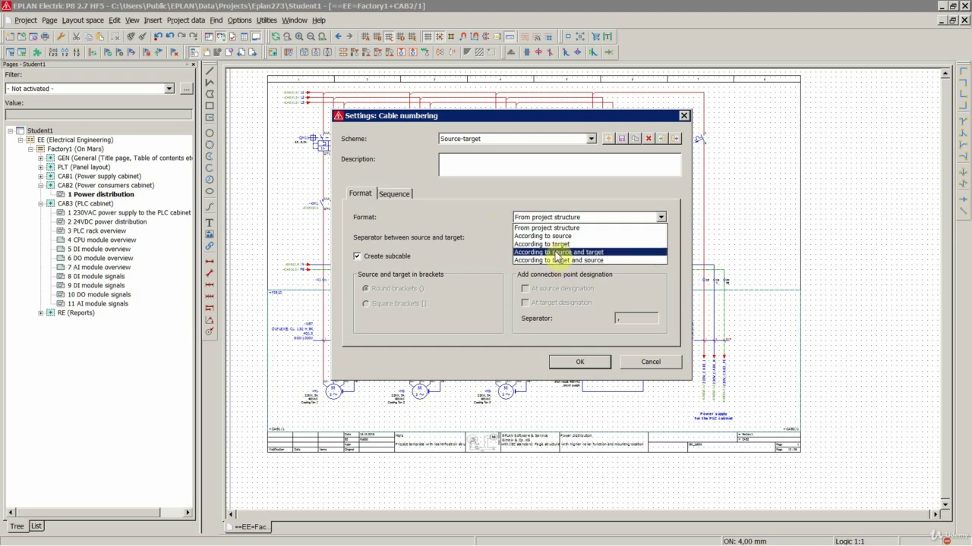
click(557, 252)
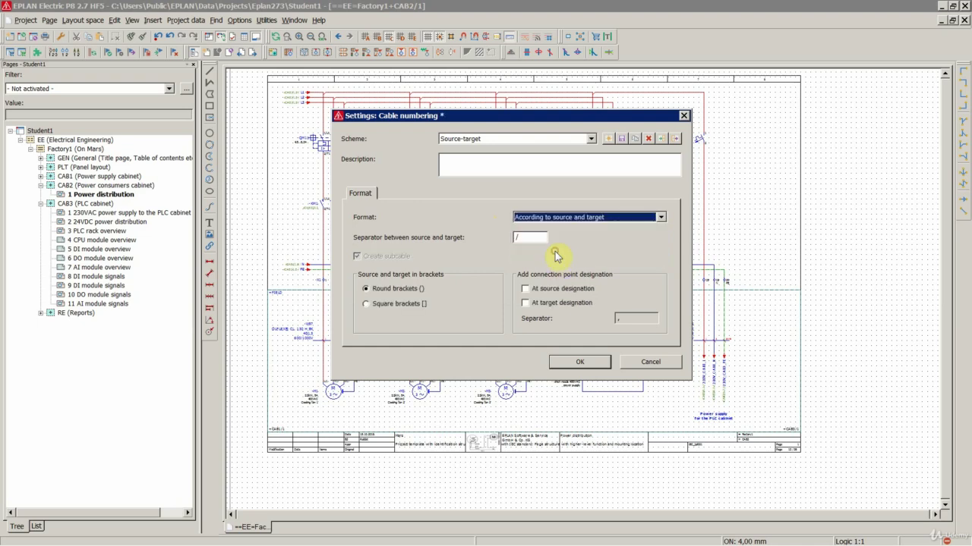
click(392, 304)
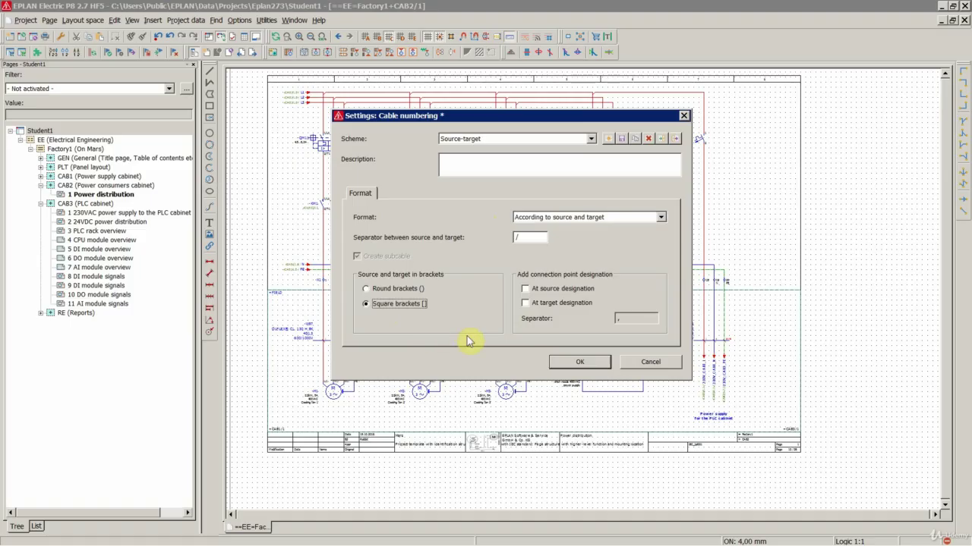
click(578, 362)
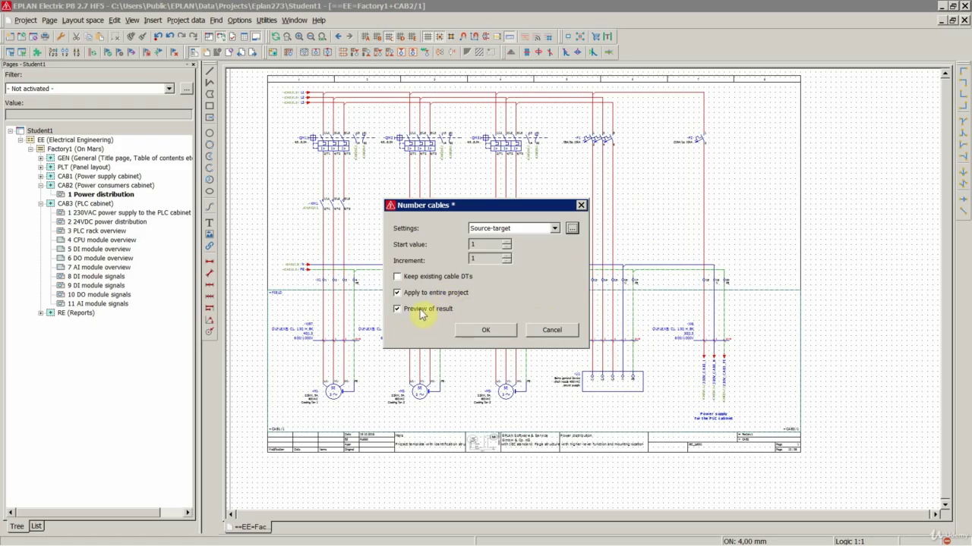
Run numbering and review the 11 previewed source-target cable names, such as W[+CAB2-X1/-M1]
click(486, 333)
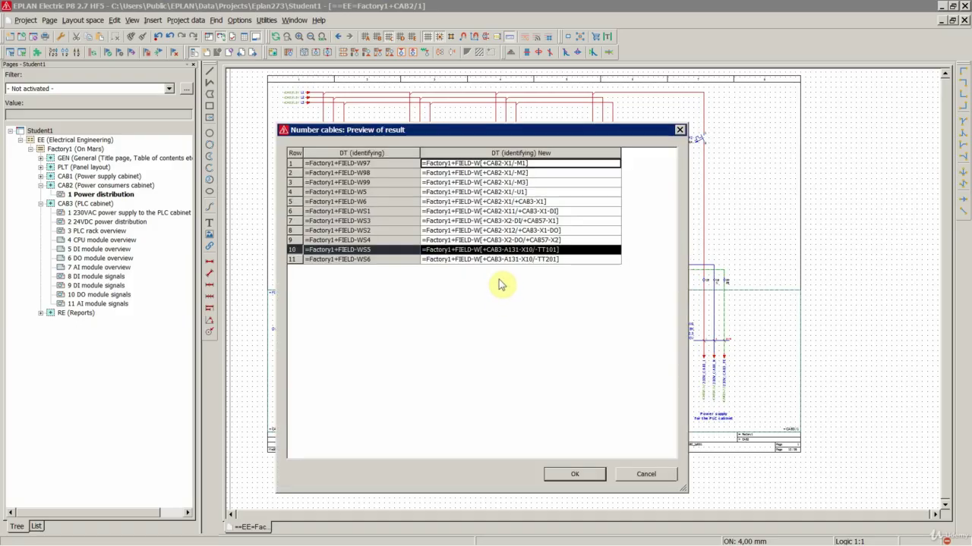
click(434, 162)
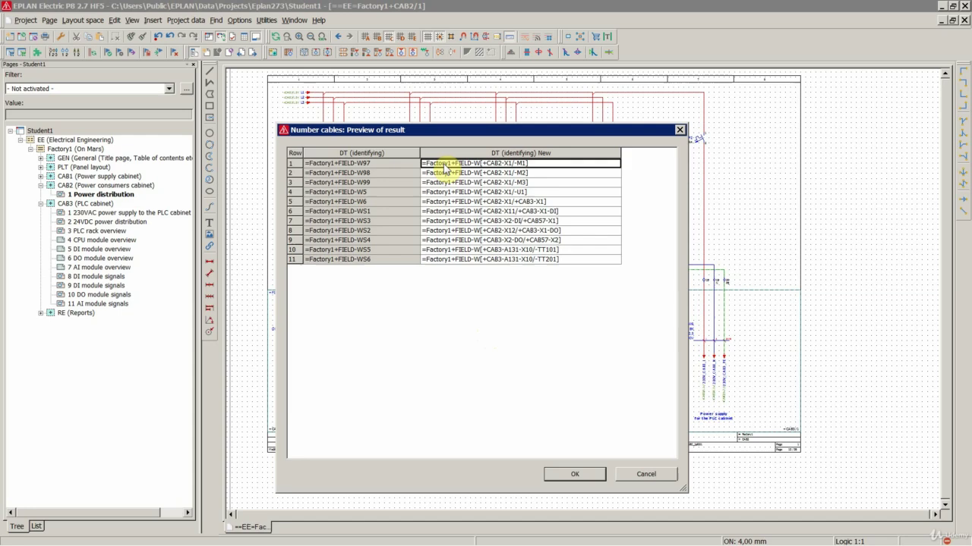
drag(433, 164, 462, 265)
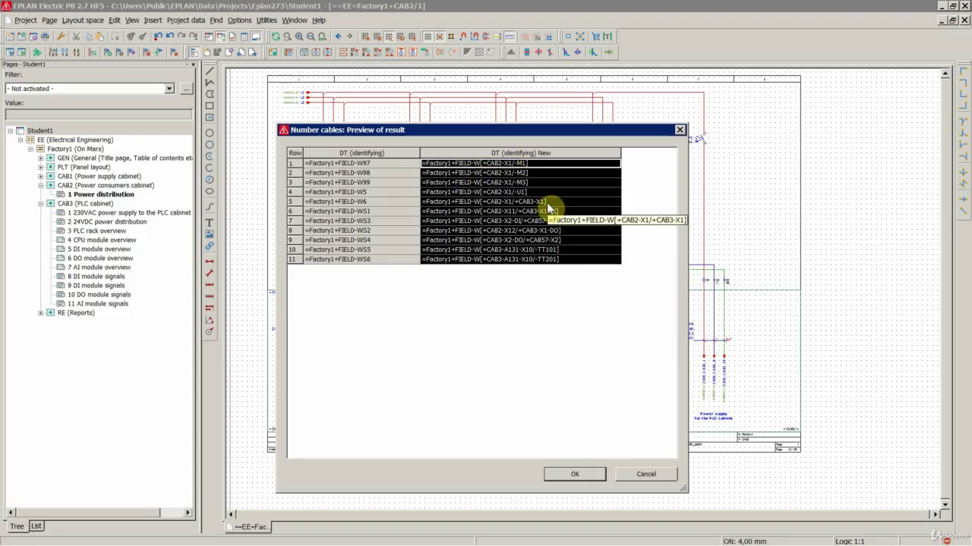
drag(494, 134, 743, 115)
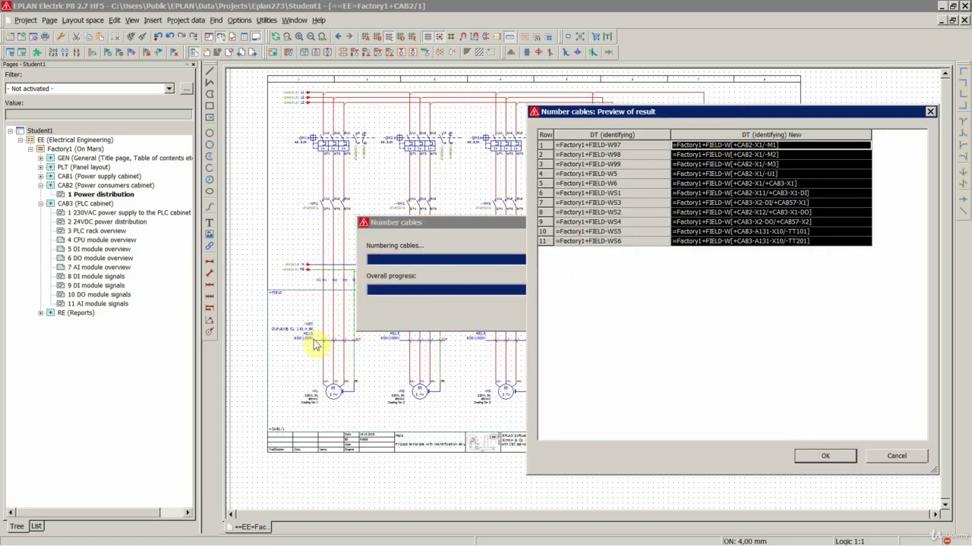
Apply the new designations and inspect the M1 motor cable's properties, -W[+CAB2-X1/-M1]
click(825, 455)
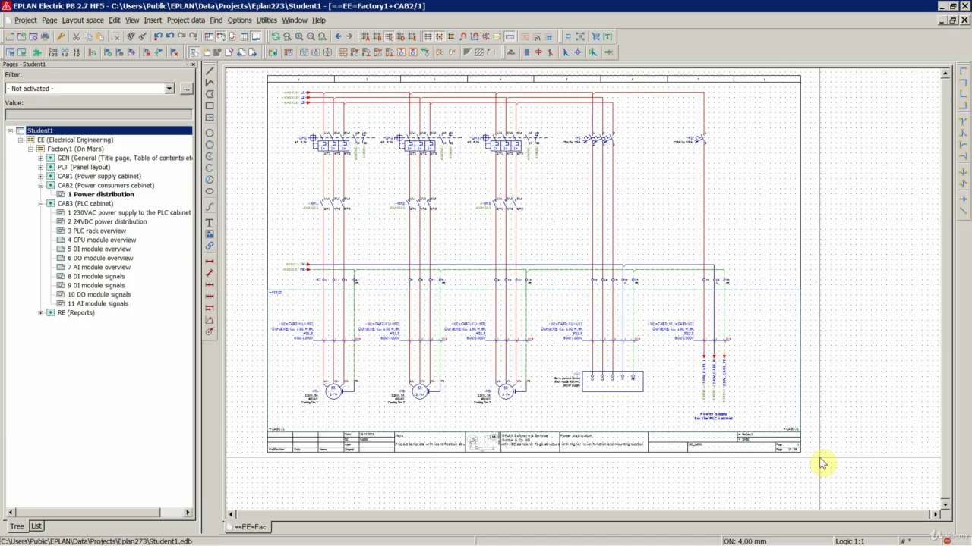
scroll(282, 359, up, 4)
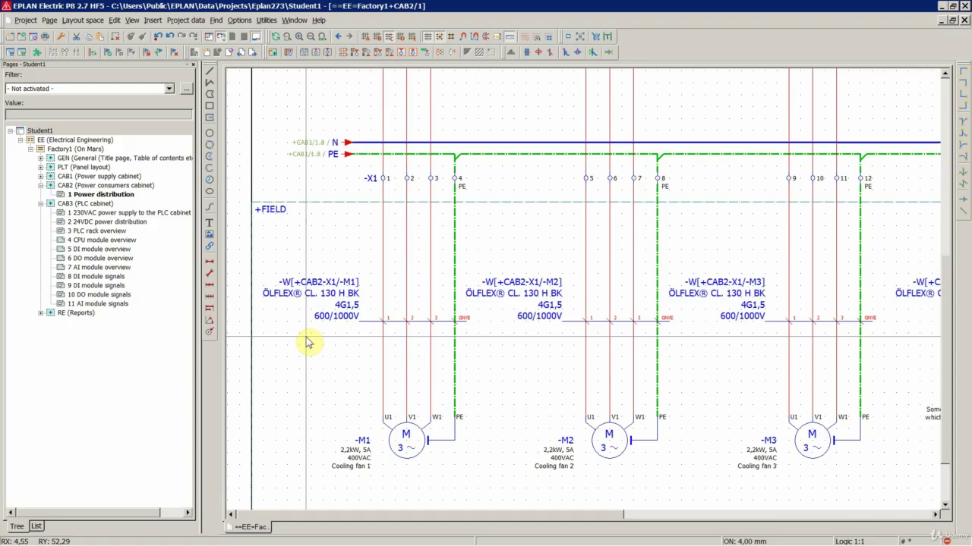
click(304, 287)
double_click(303, 286)
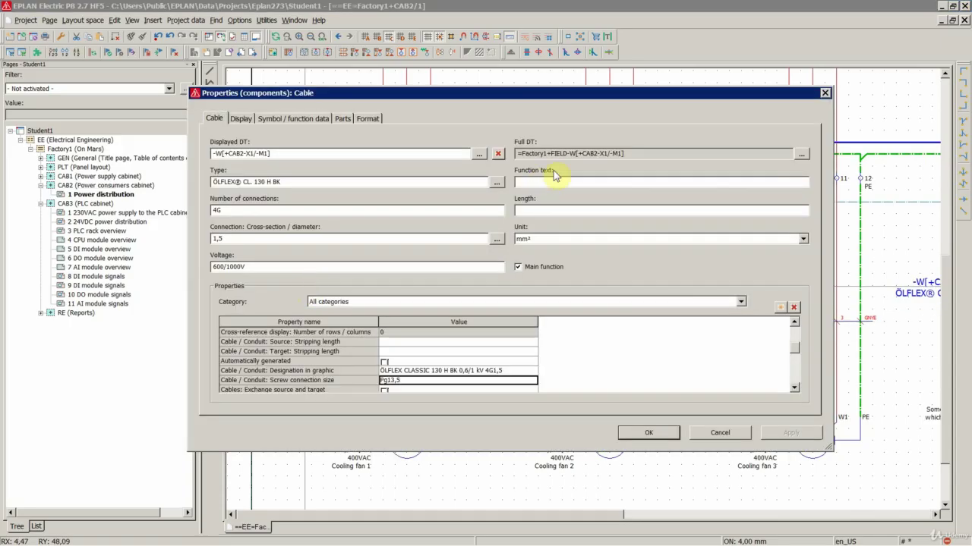
drag(567, 154, 502, 155)
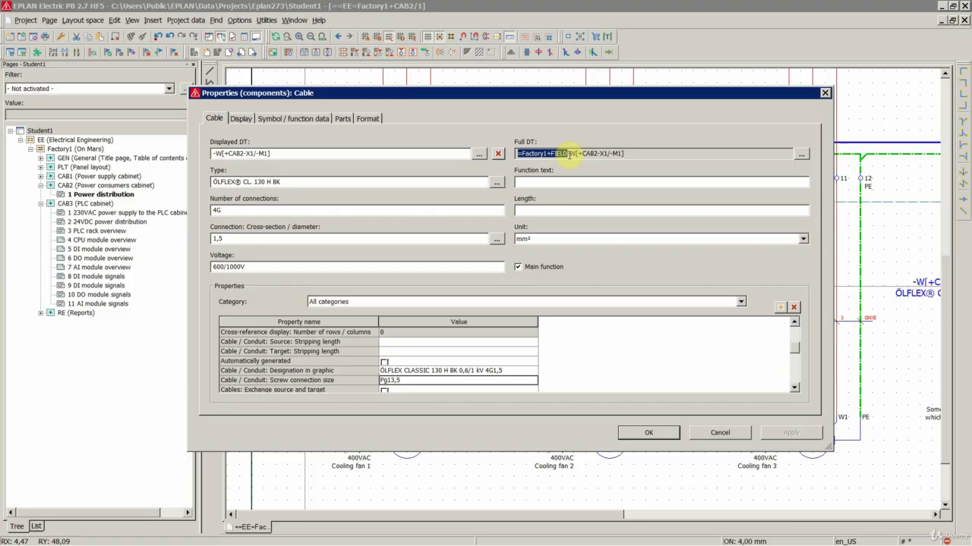
click(646, 432)
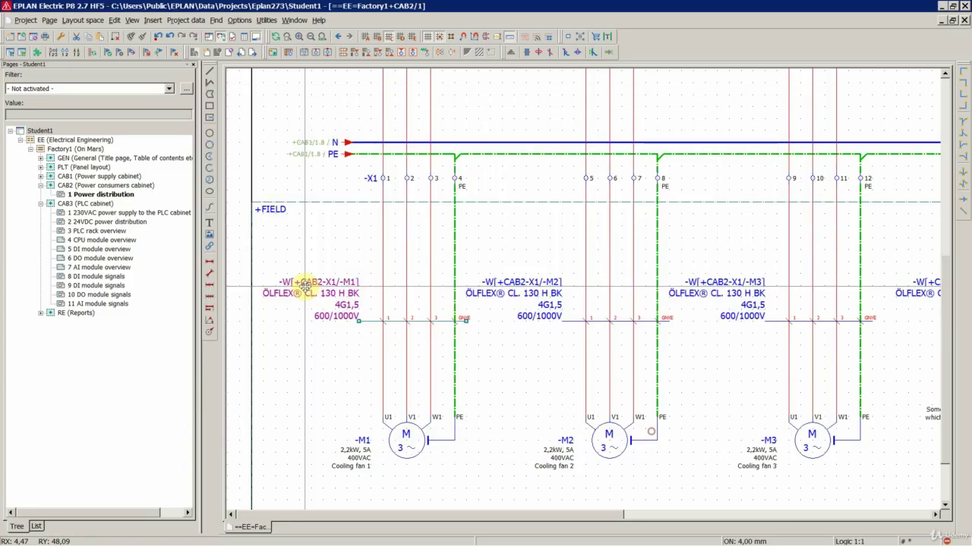
click(318, 233)
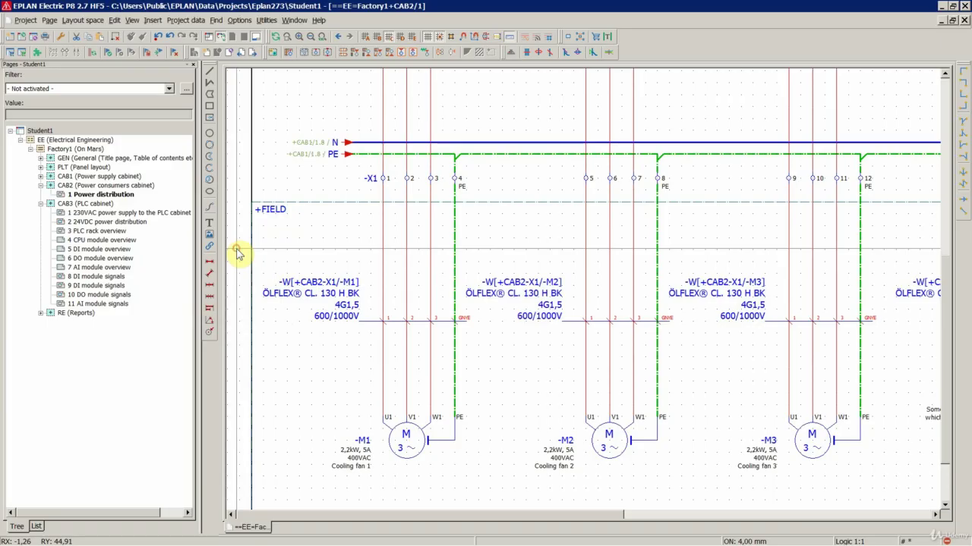
Select, then deselect, the M1 motor cable definition and browse the Utilities menu
click(303, 297)
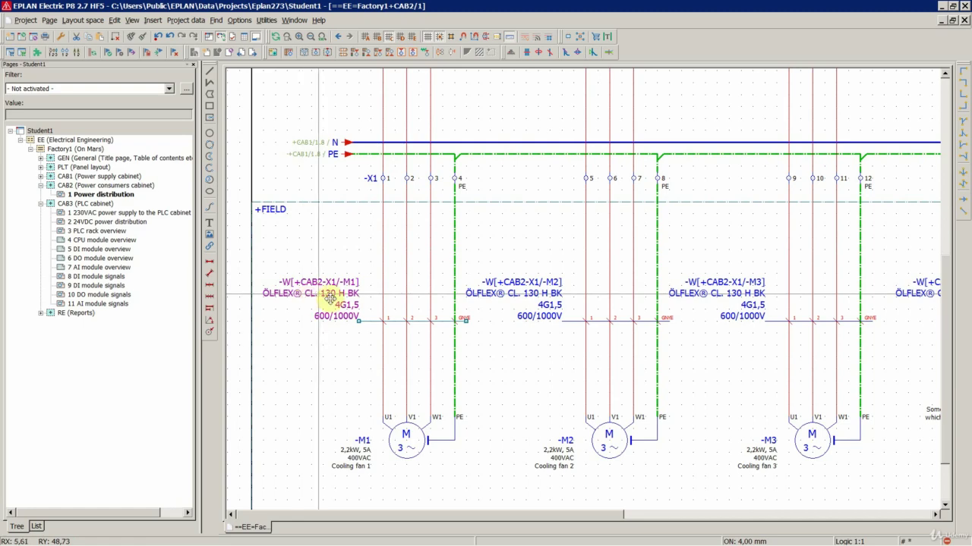
click(369, 341)
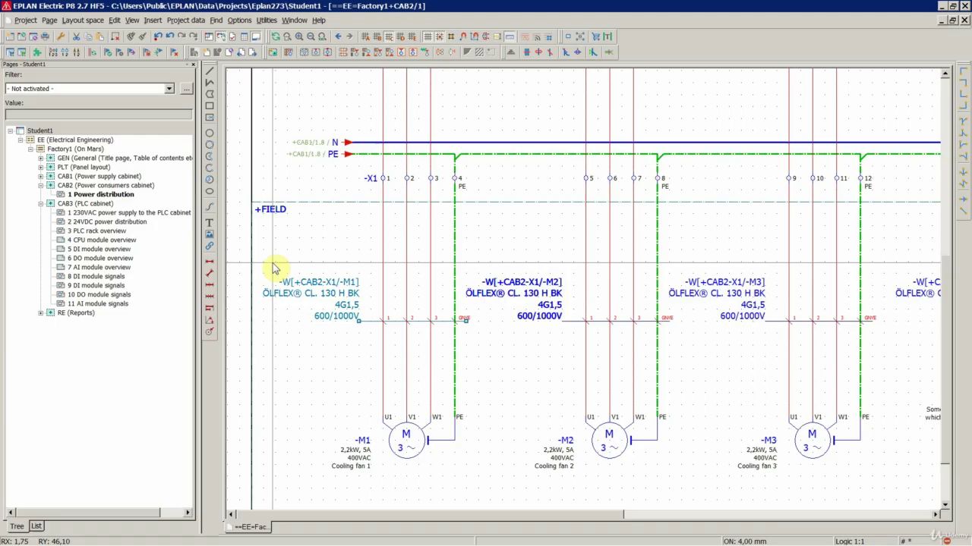
click(266, 20)
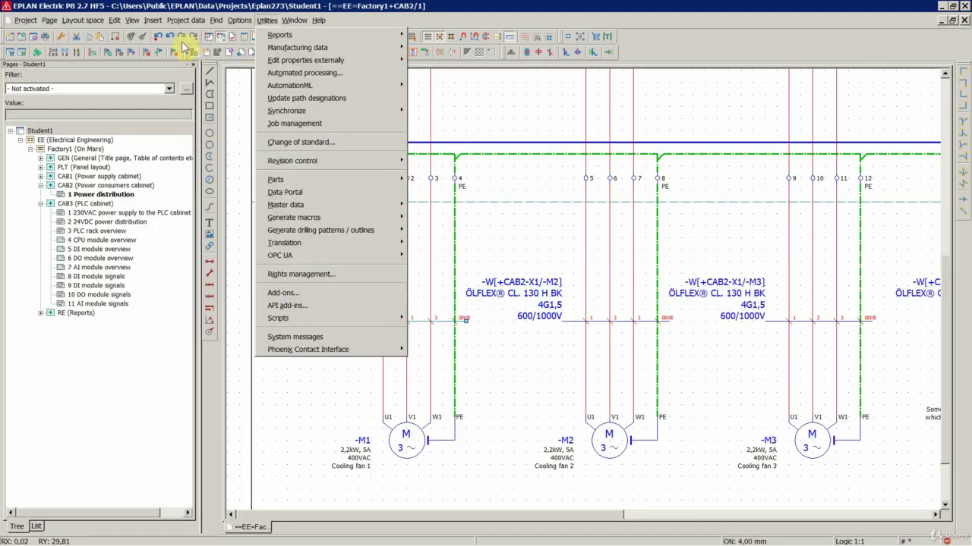
click(183, 47)
Show the Cables navigator, expand FIELD and select all 11 field cables
click(186, 20)
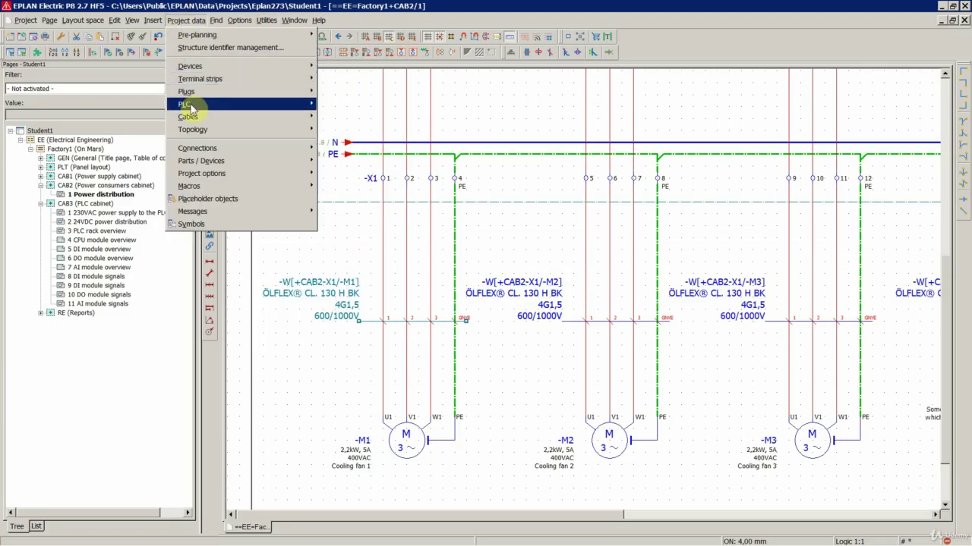
mouse_move(189, 116)
click(339, 120)
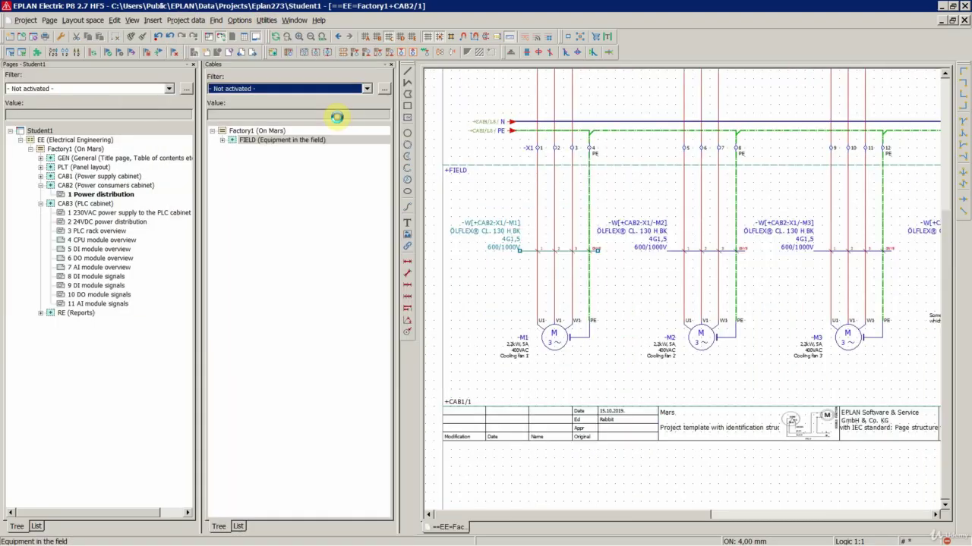
key(Right)
click(277, 149)
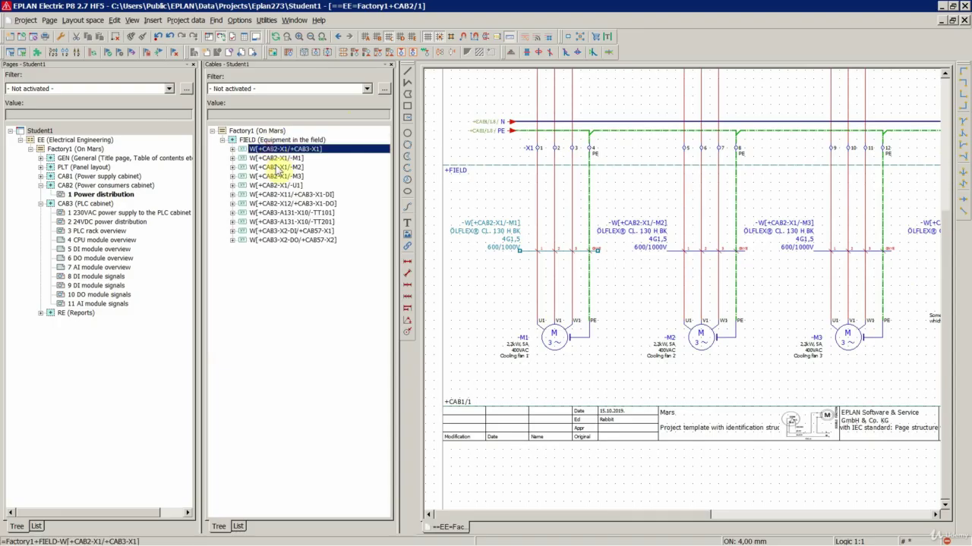
shift+click(277, 230)
shift+click(277, 241)
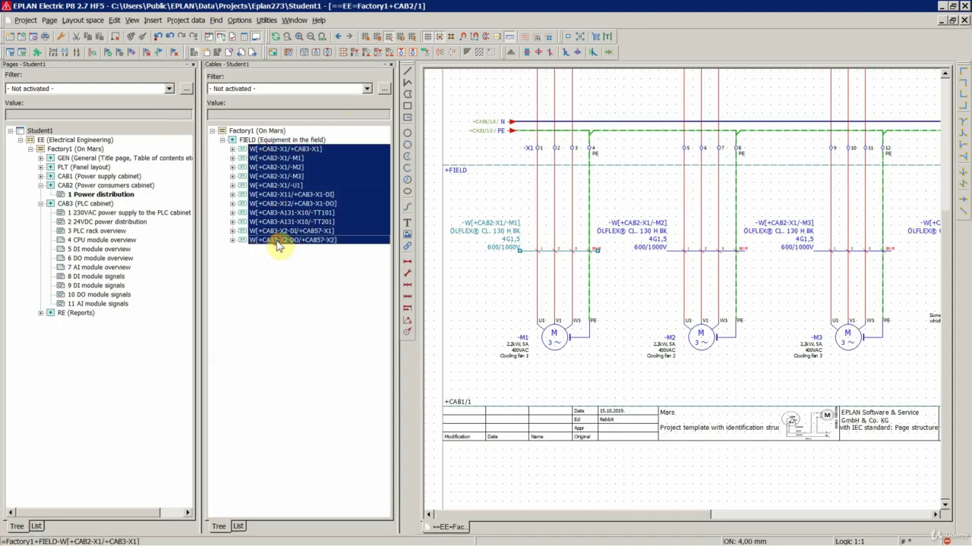
click(267, 20)
mouse_move(288, 50)
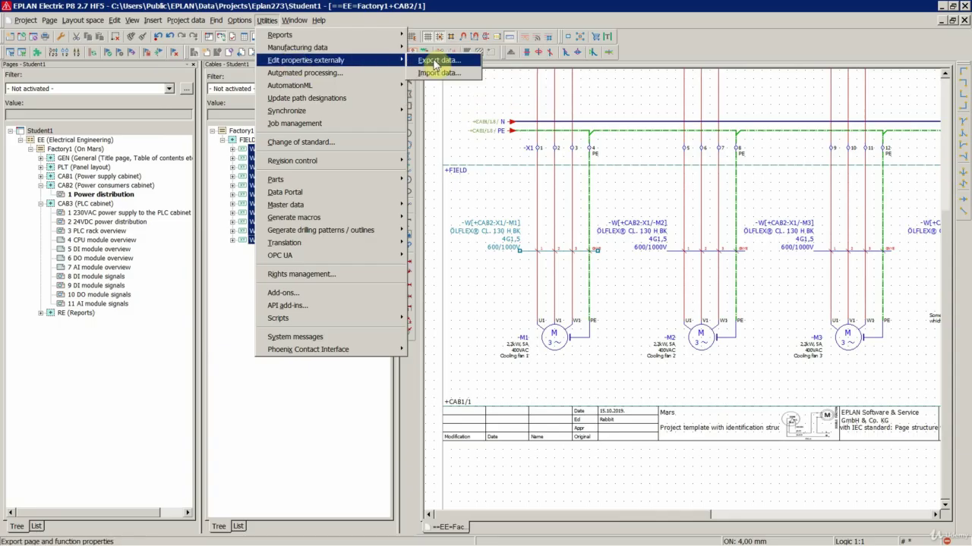
Export the selected cables' properties to Function.xls using 'Export and start application'
click(436, 62)
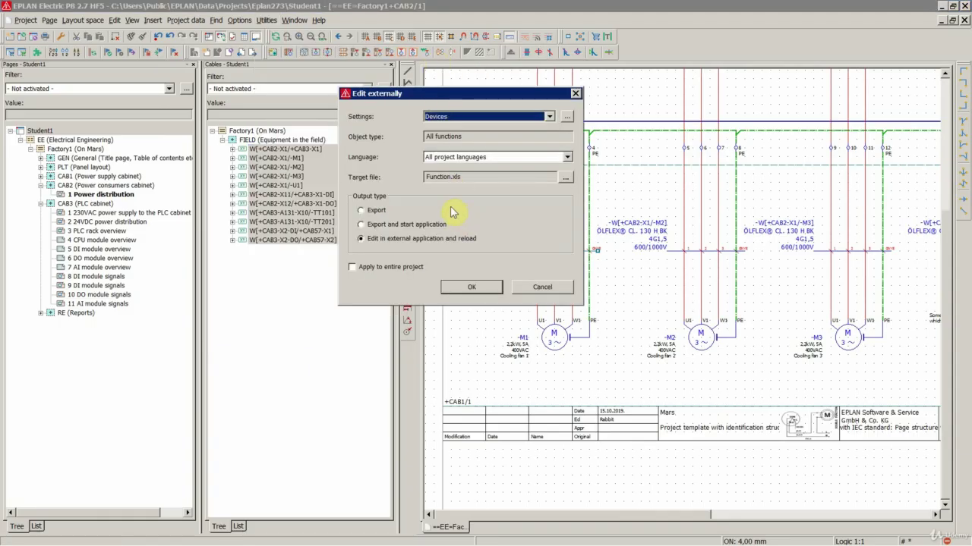
click(390, 224)
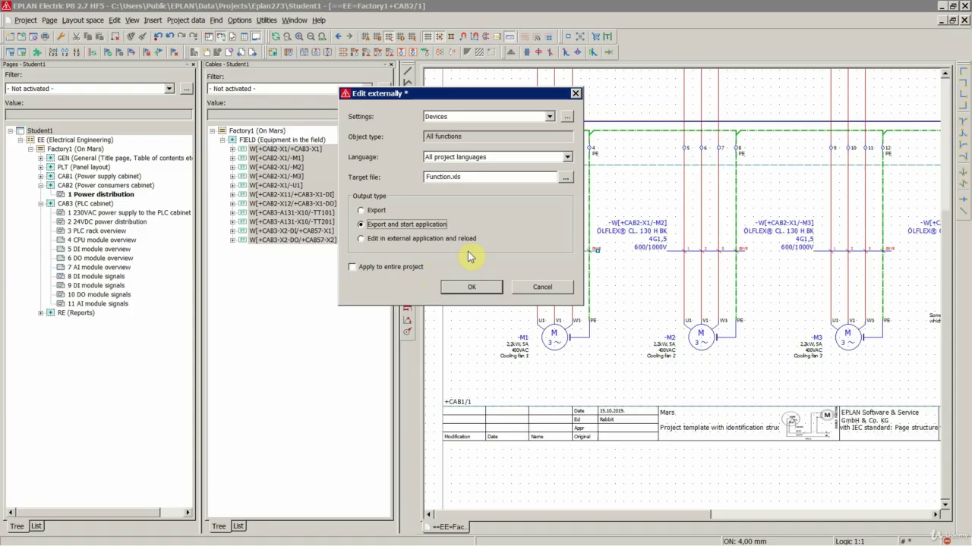
click(454, 290)
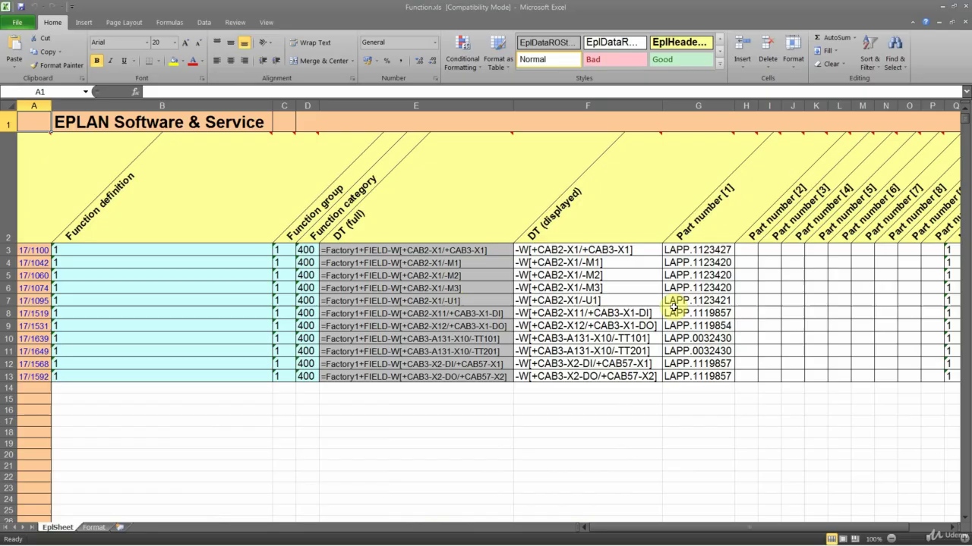
Replace -W with '-W across F3:F13 so all 11 cable names are stored as text
click(549, 260)
drag(550, 258, 551, 357)
drag(546, 251, 542, 378)
key(ctrl+f)
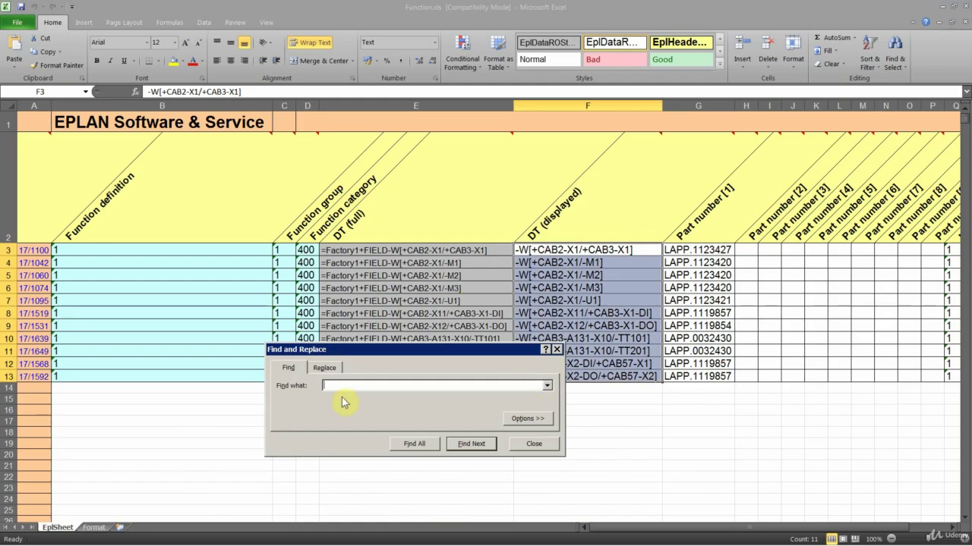
text(-W)
click(324, 368)
click(332, 400)
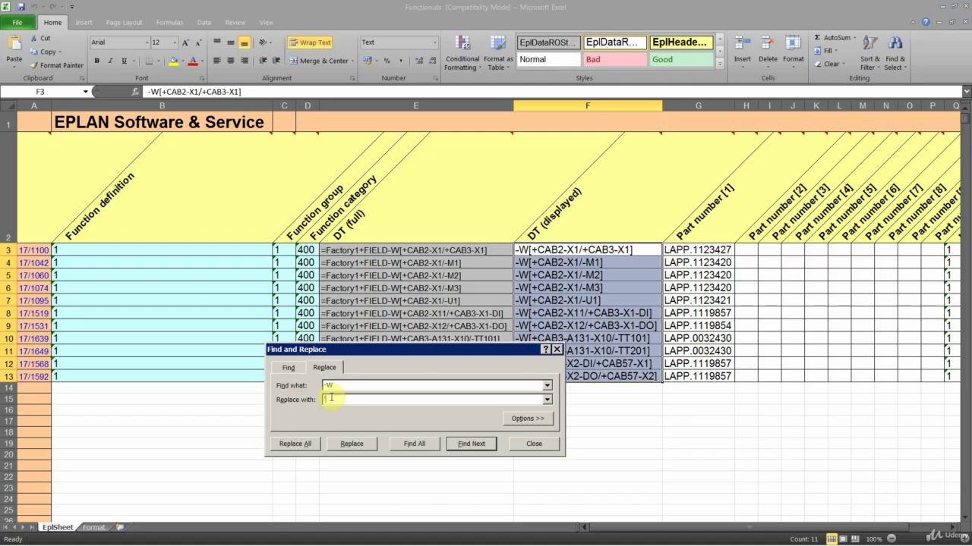
text('-W)
click(300, 446)
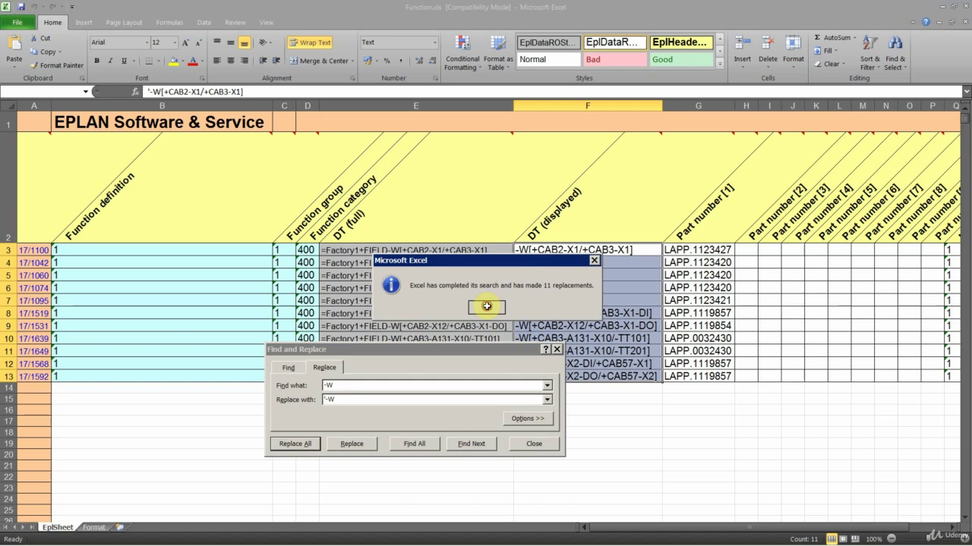
click(490, 306)
click(520, 446)
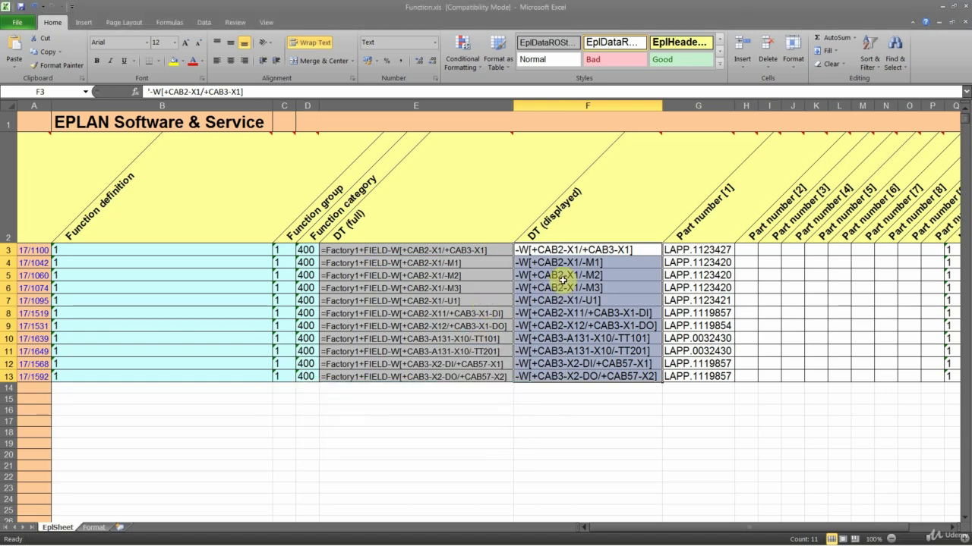
Remove every [ bracket from the column F cable designations with Replace All
key(ctrl+f)
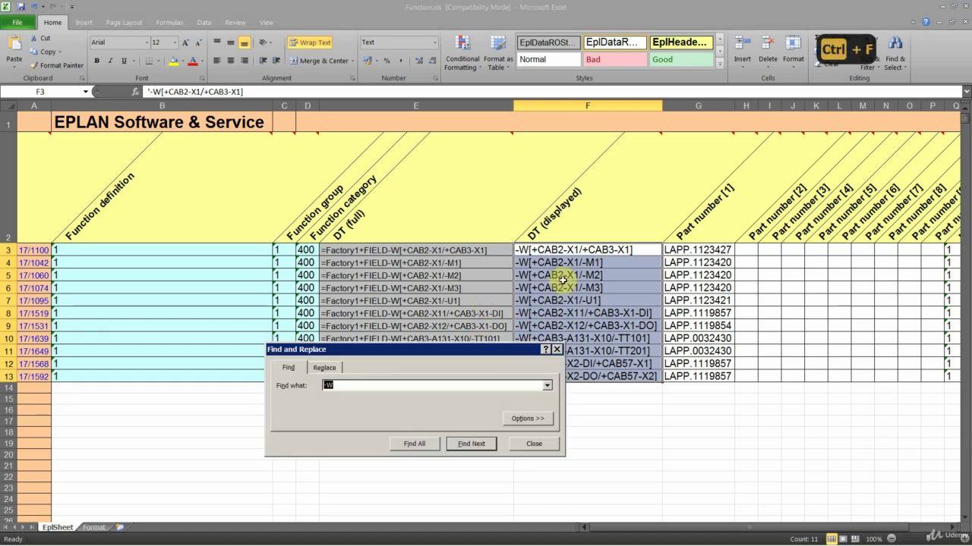
click(325, 368)
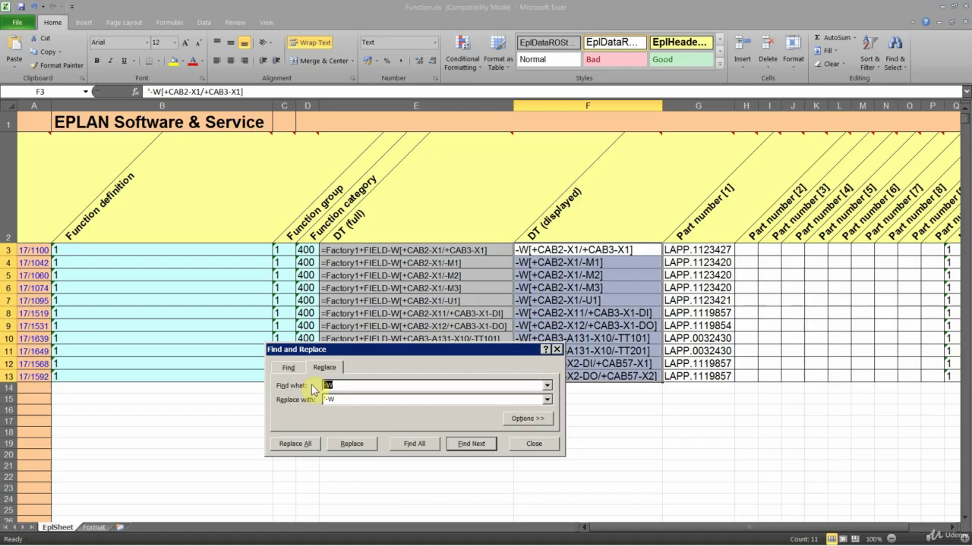
text([)
key(Tab)
key(BackSpace)
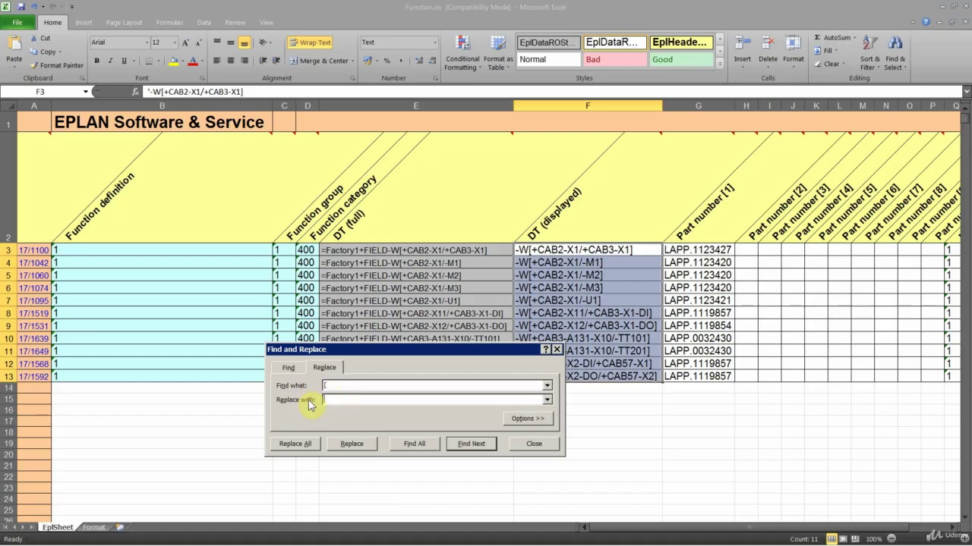
click(294, 444)
click(490, 341)
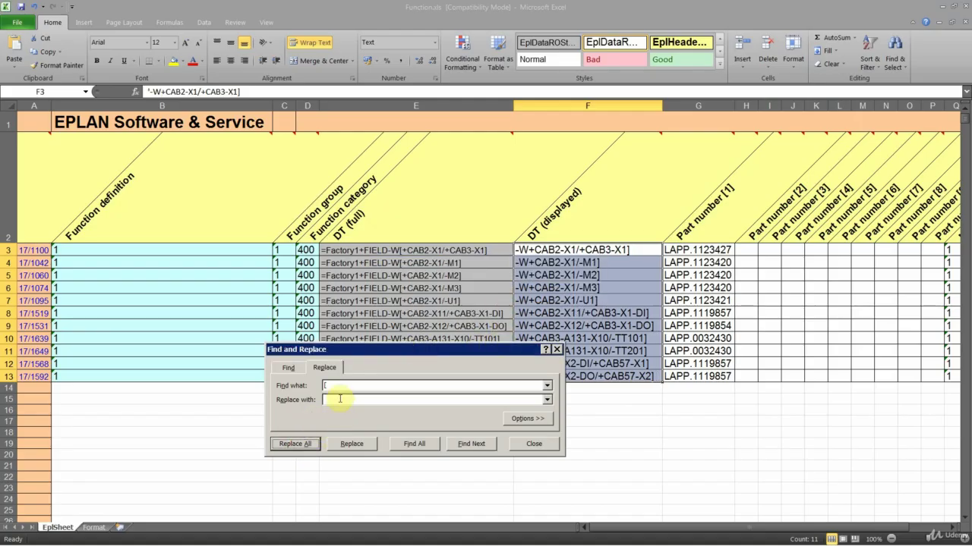
Remove every ] bracket too, then select the cleaned designations F3:F13
double_click(330, 386)
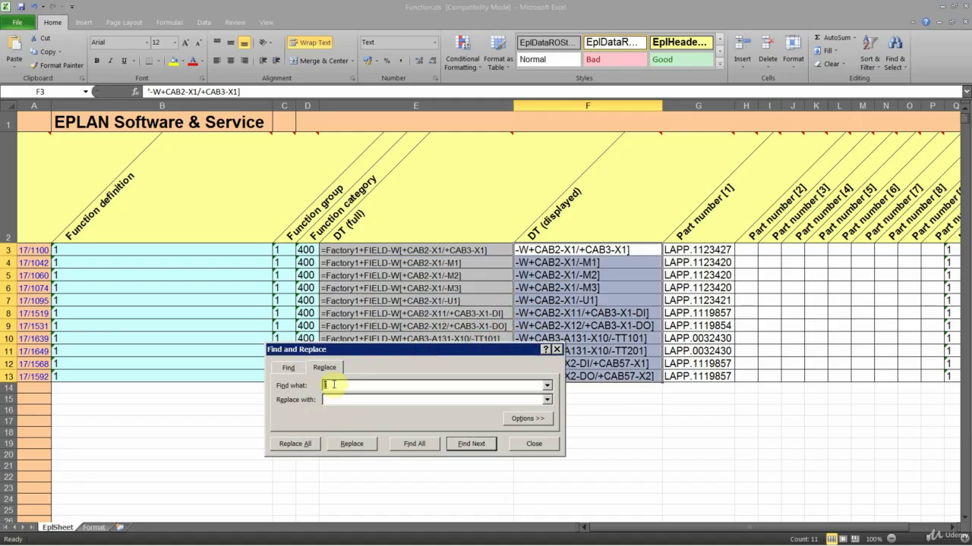
text(])
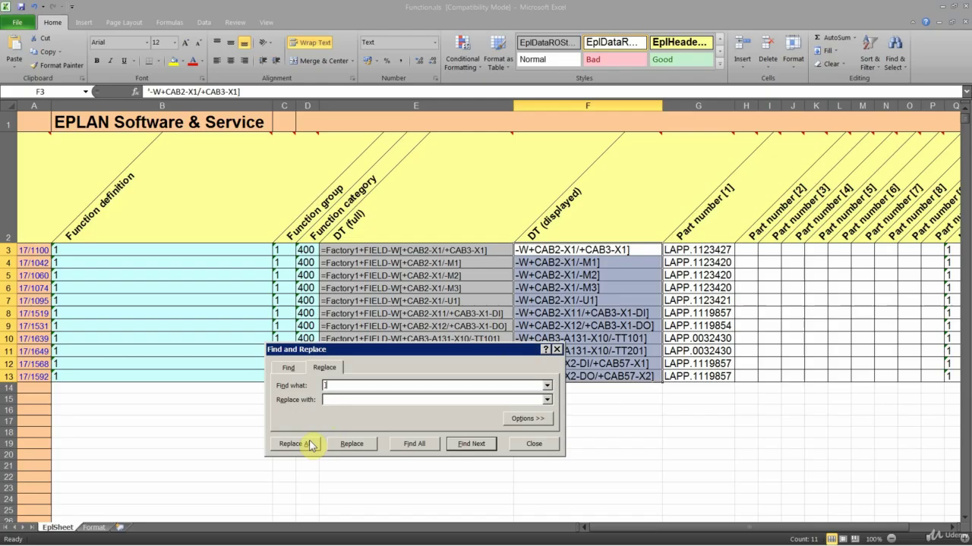
click(309, 444)
click(486, 308)
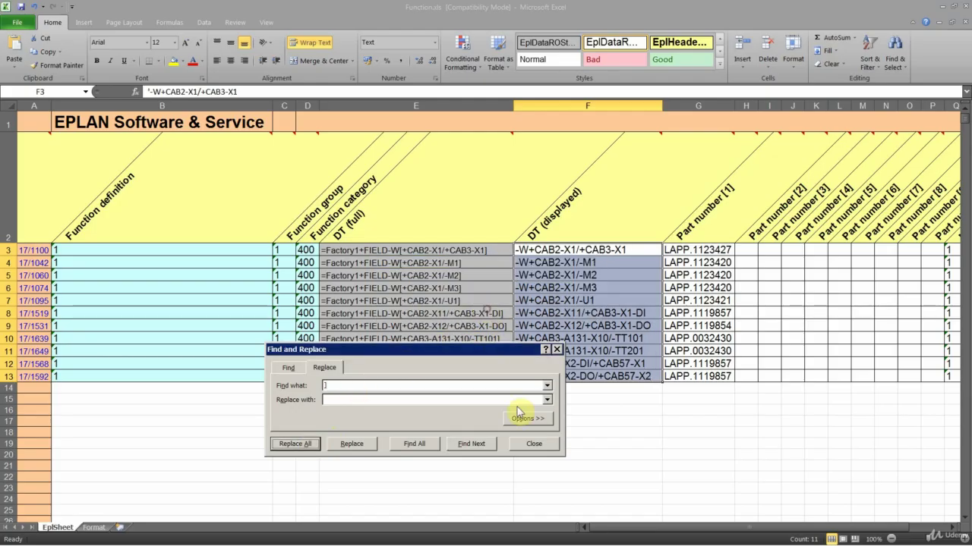
click(529, 445)
click(592, 338)
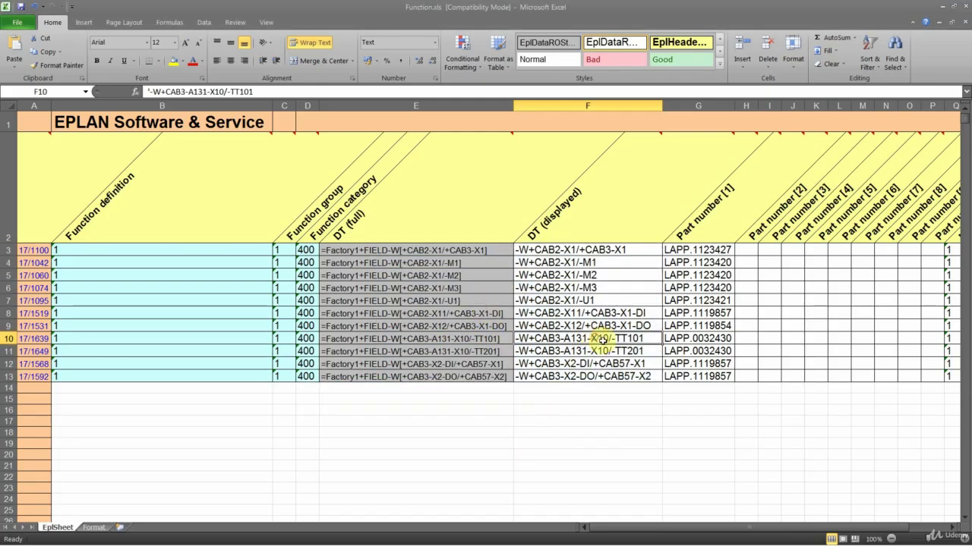
drag(578, 252, 584, 379)
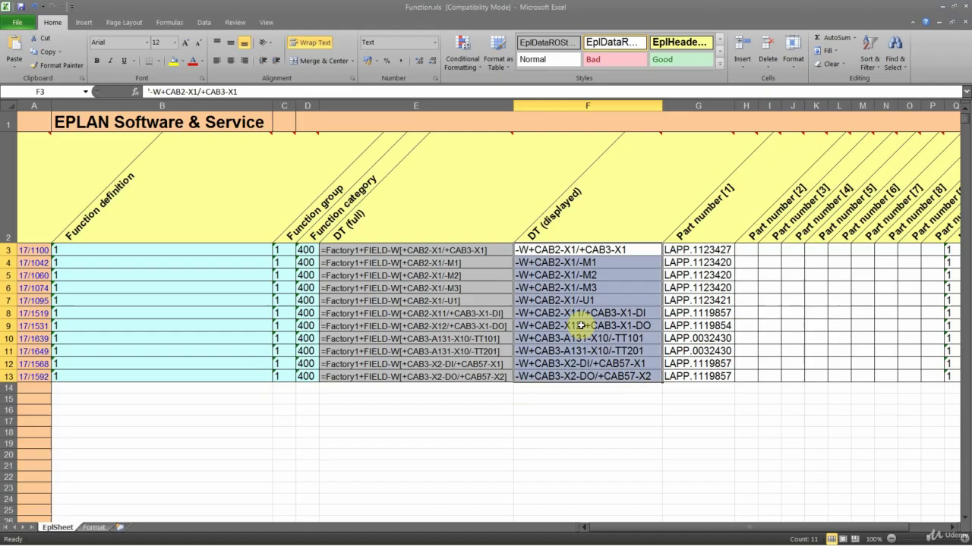
Close Function.xls in Excel, saving the changes
click(960, 6)
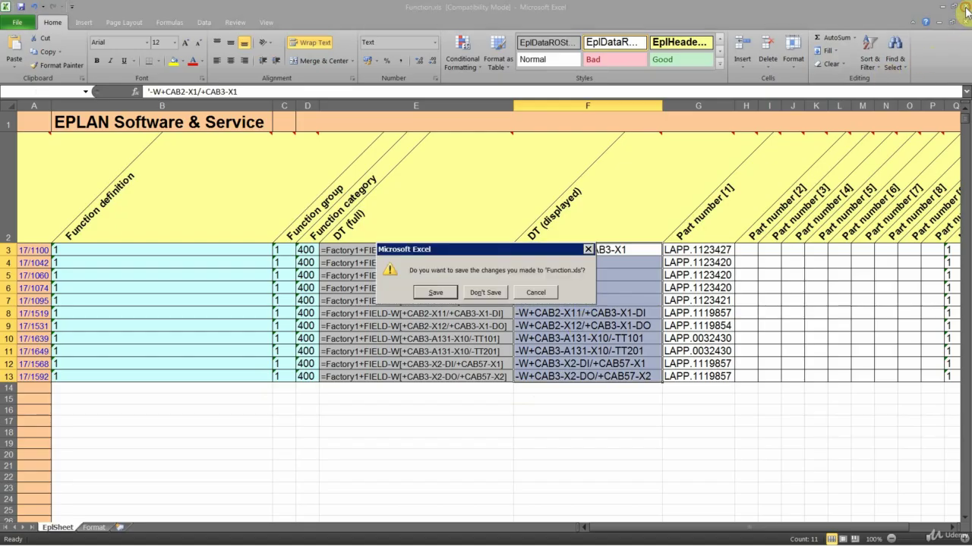
click(442, 294)
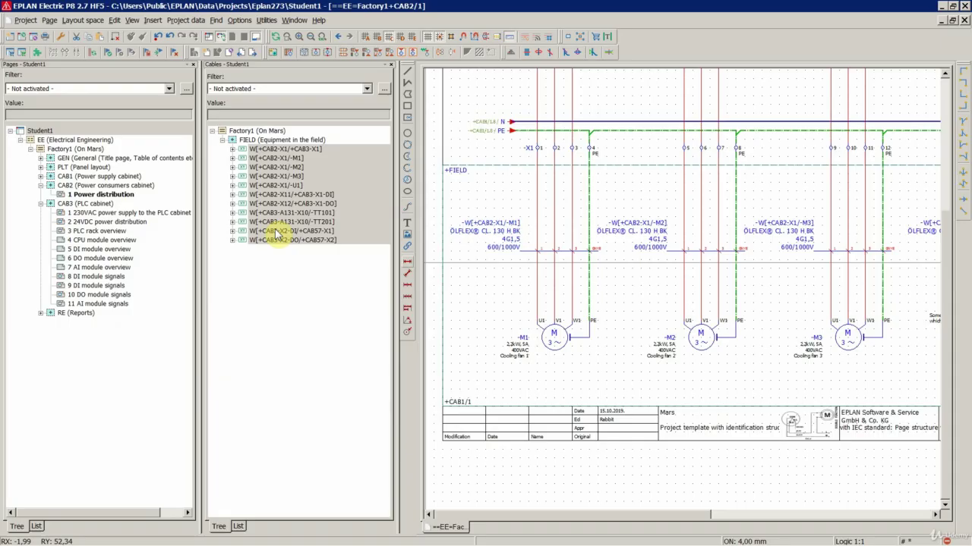
Select the M1 motor cable in the schematic
click(281, 195)
click(427, 239)
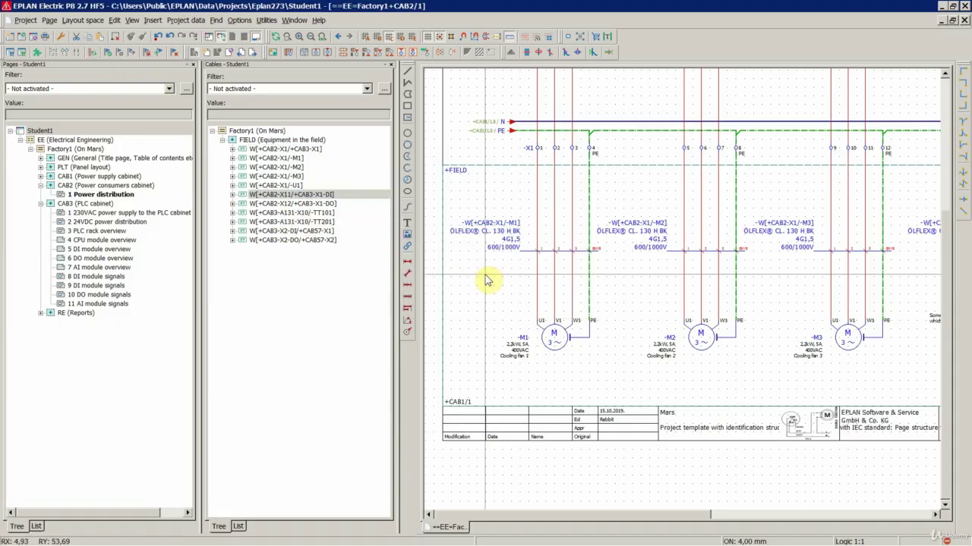
click(274, 213)
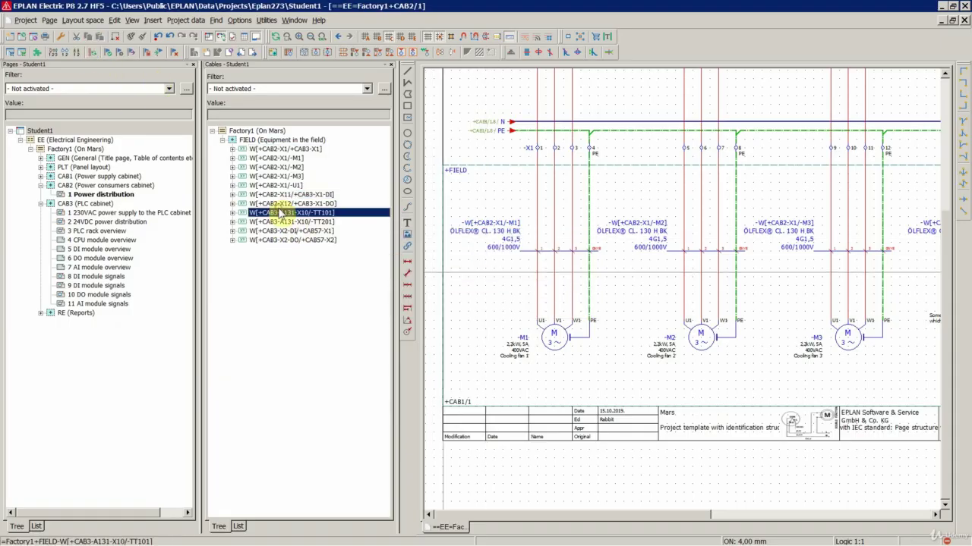
click(268, 159)
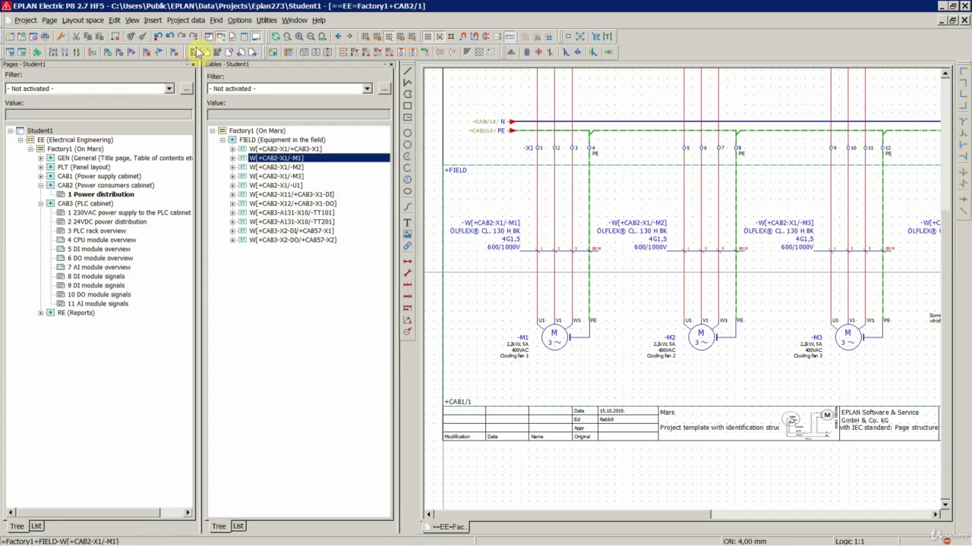
Edit the Source-target cable numbering scheme to use According to target format with round brackets
click(186, 20)
mouse_move(202, 120)
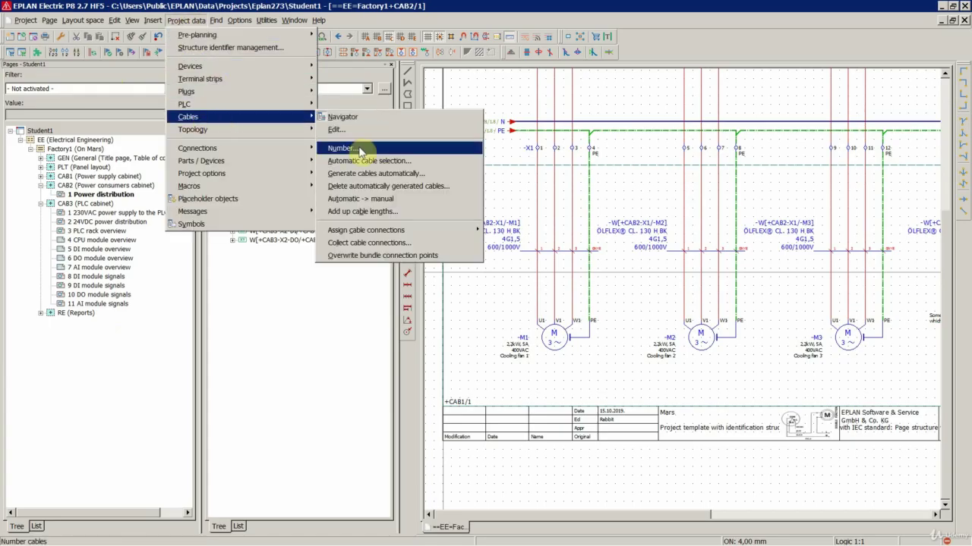
click(343, 148)
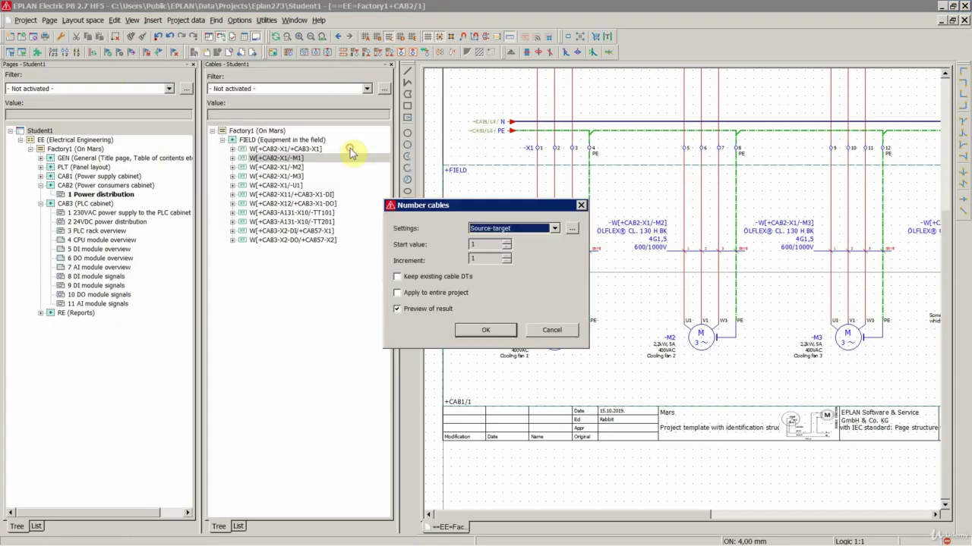
click(572, 228)
click(577, 218)
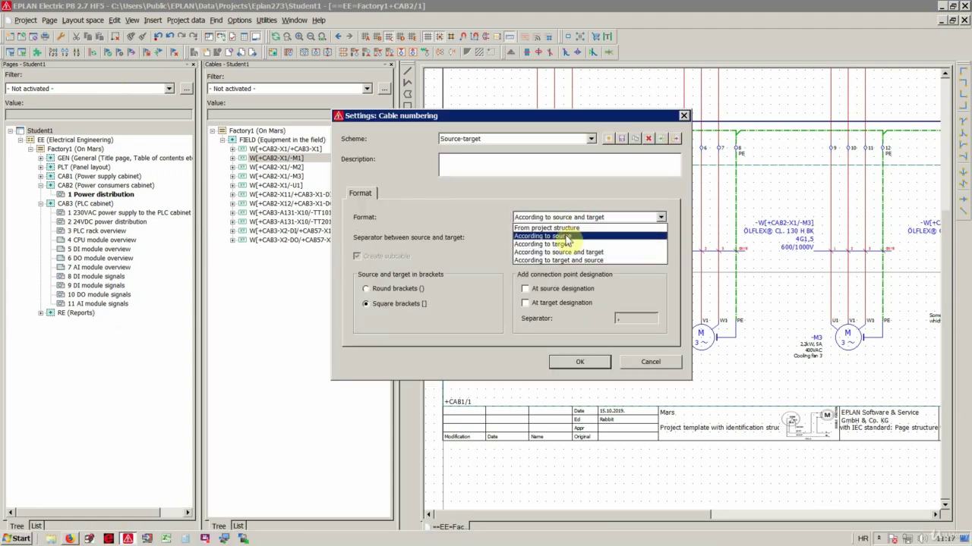
click(563, 243)
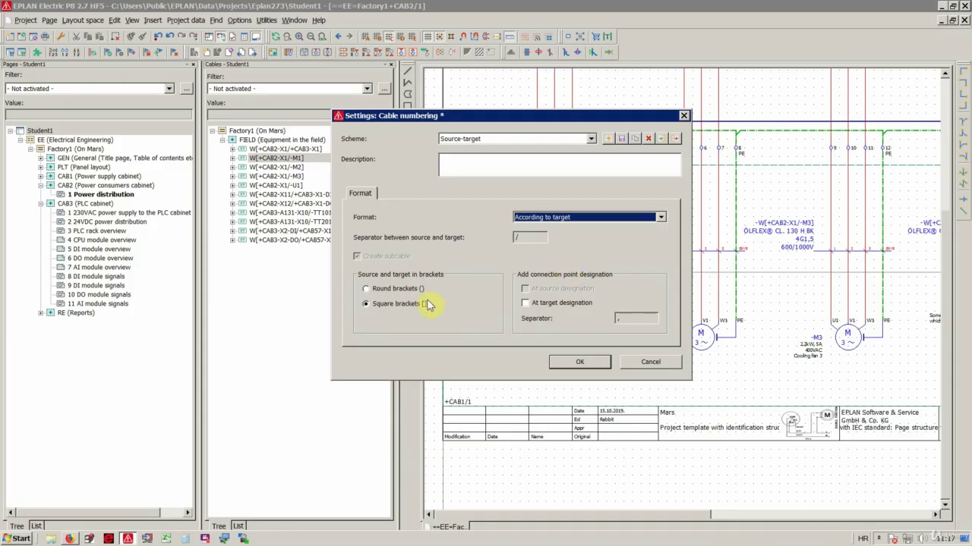
click(387, 289)
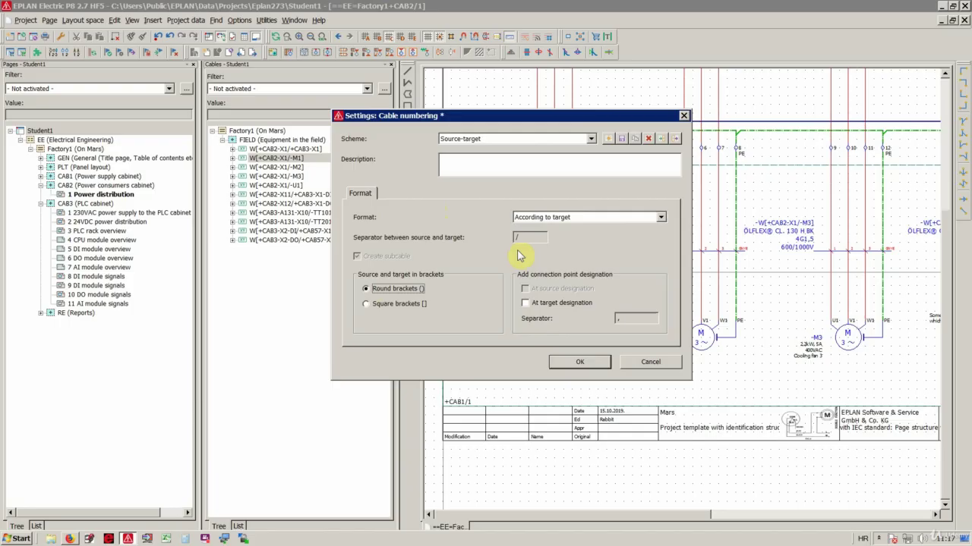
click(578, 366)
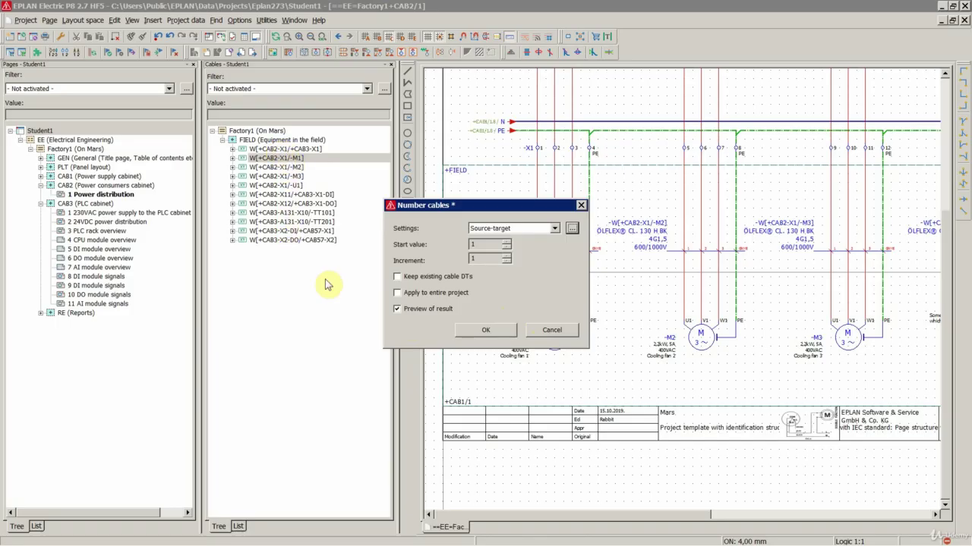
Select the M1, M2 and M3 motor cables for numbering
click(552, 330)
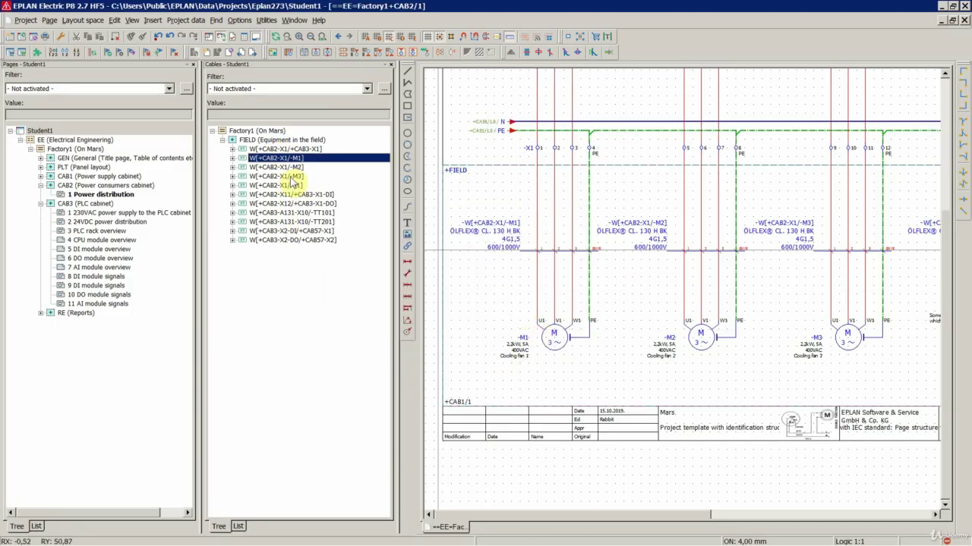
shift+click(291, 177)
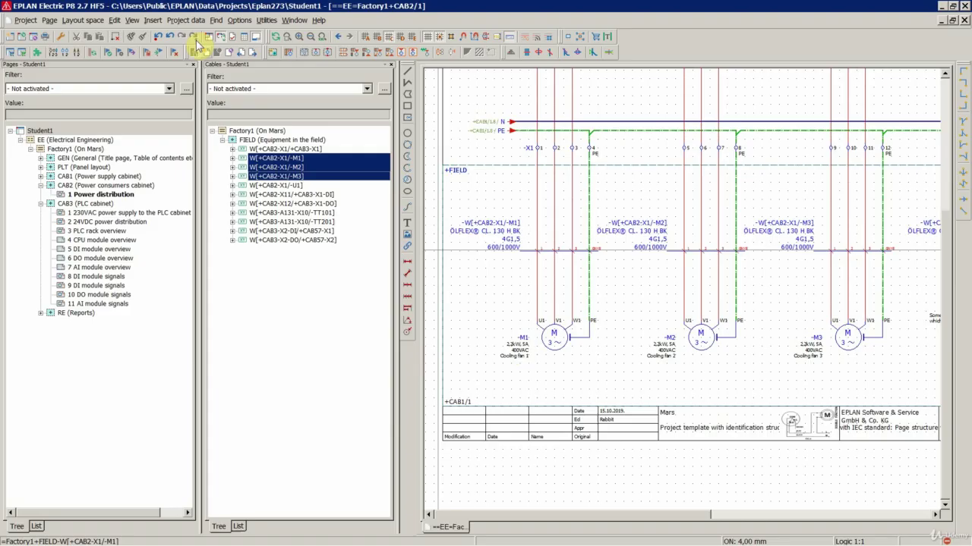
click(186, 19)
mouse_move(201, 118)
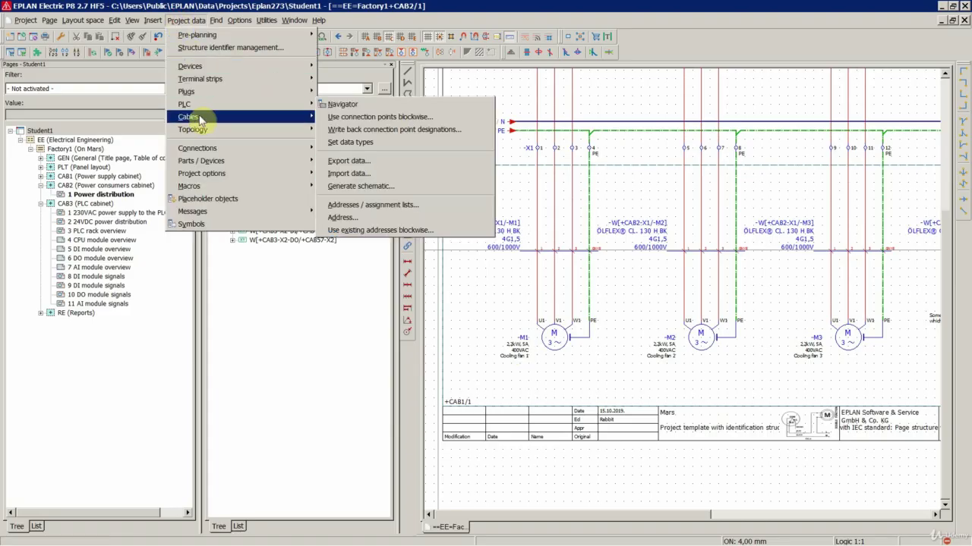
click(359, 148)
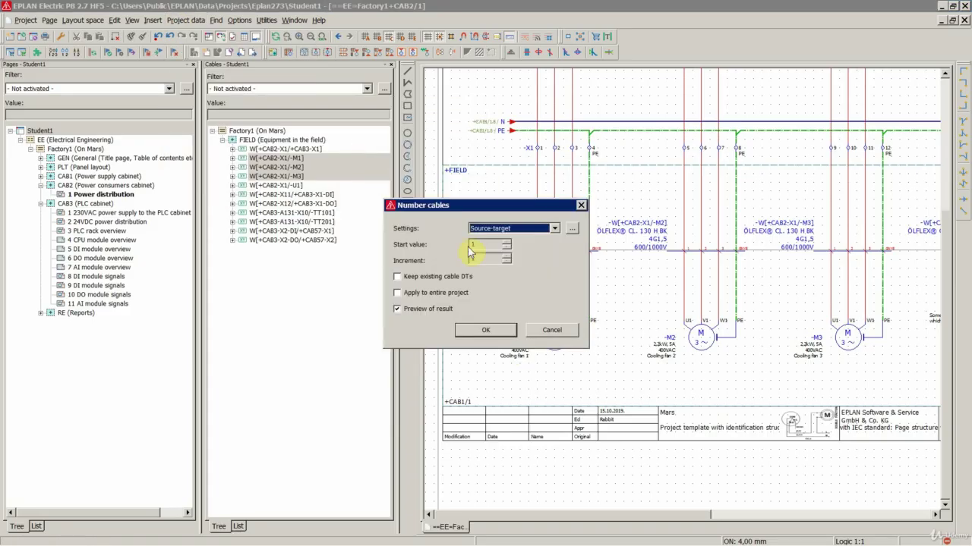
Confirm the round-bracket target scheme and preview the results W(-M1), W(-M2), W(-M3)
click(572, 228)
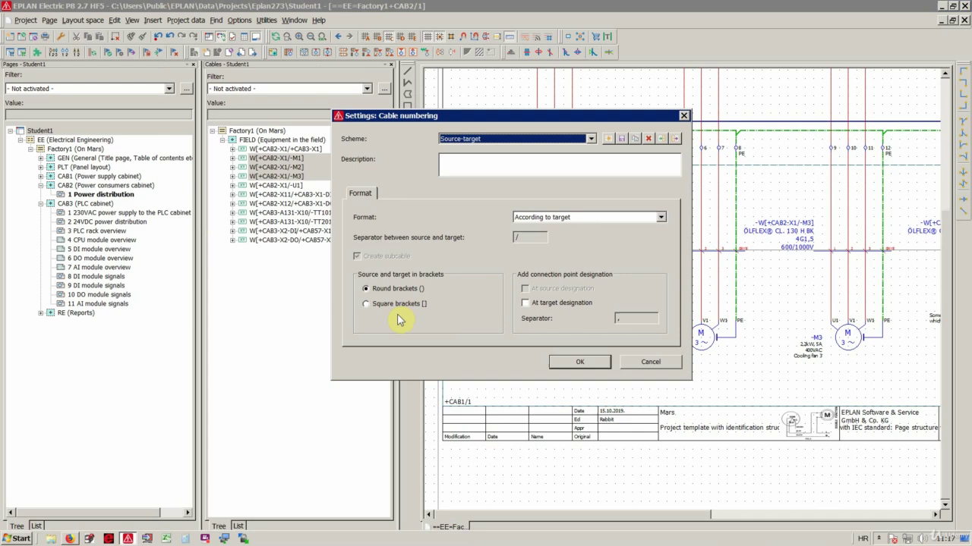
click(377, 289)
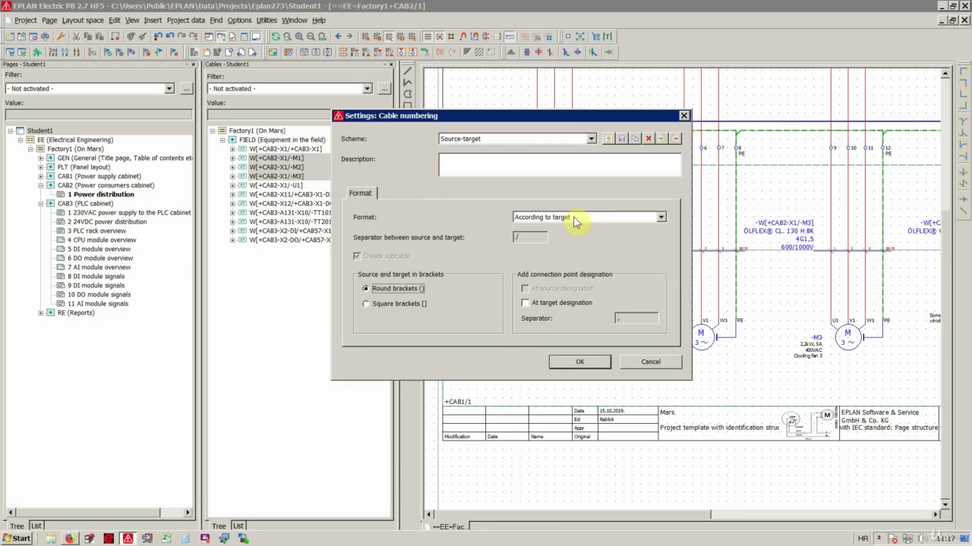
click(571, 364)
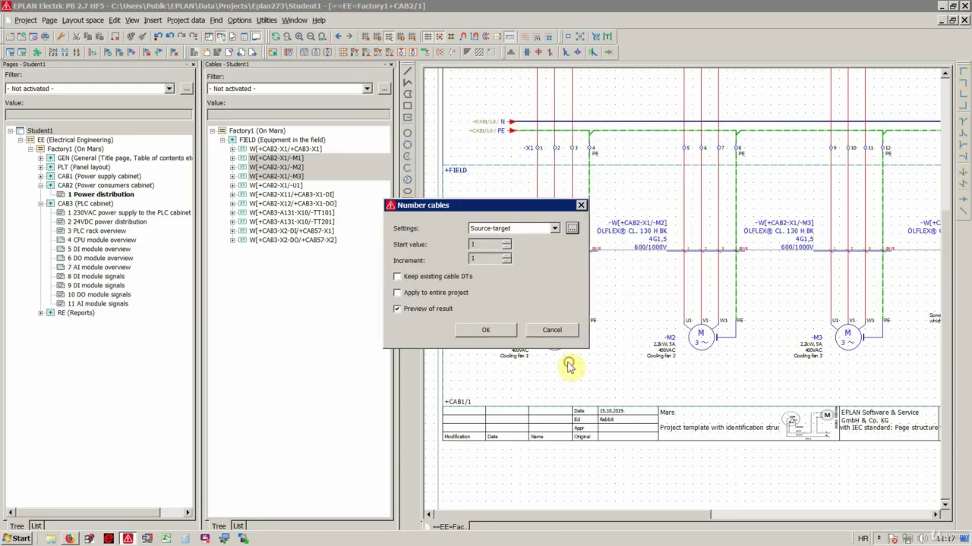
click(480, 333)
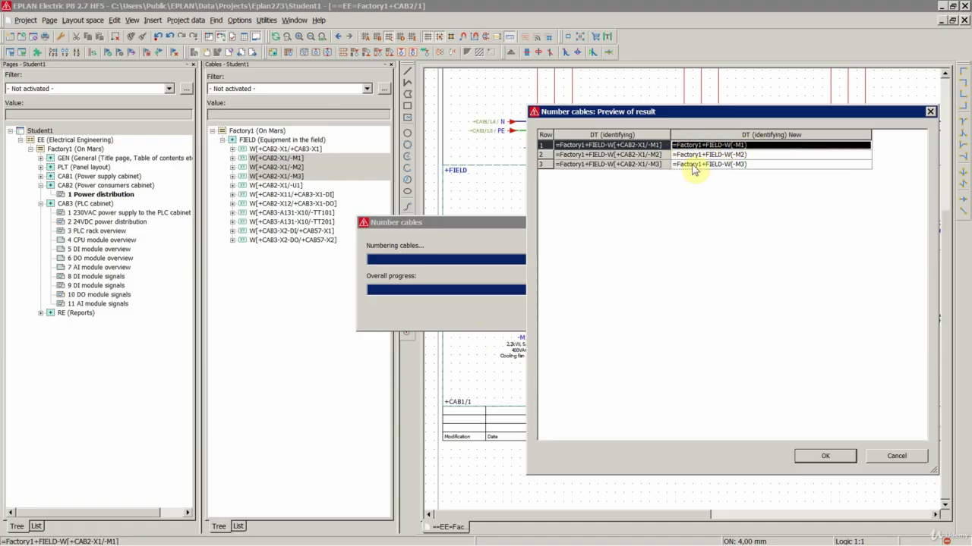
Accept the preview so the motor cables are renamed W(-M1), W(-M2) and W(-M3)
click(826, 458)
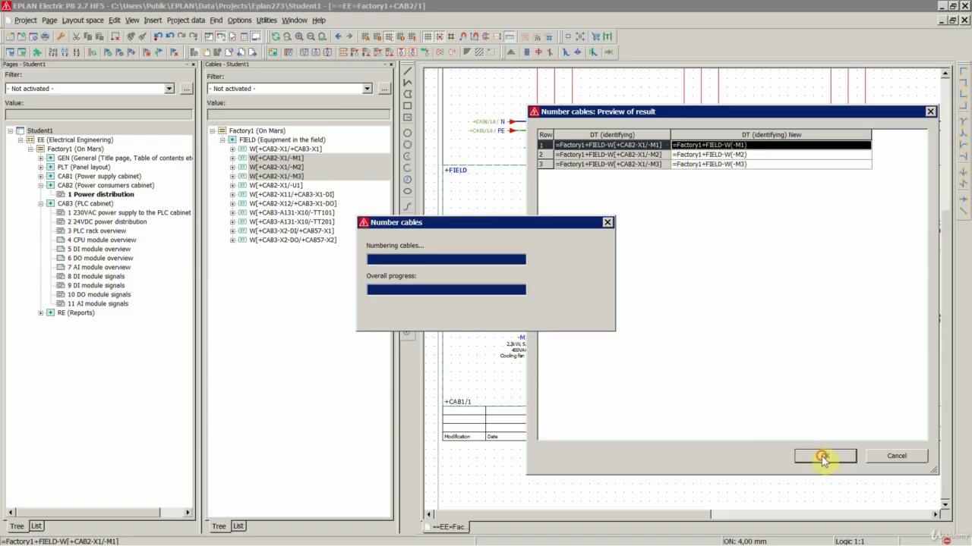
click(289, 195)
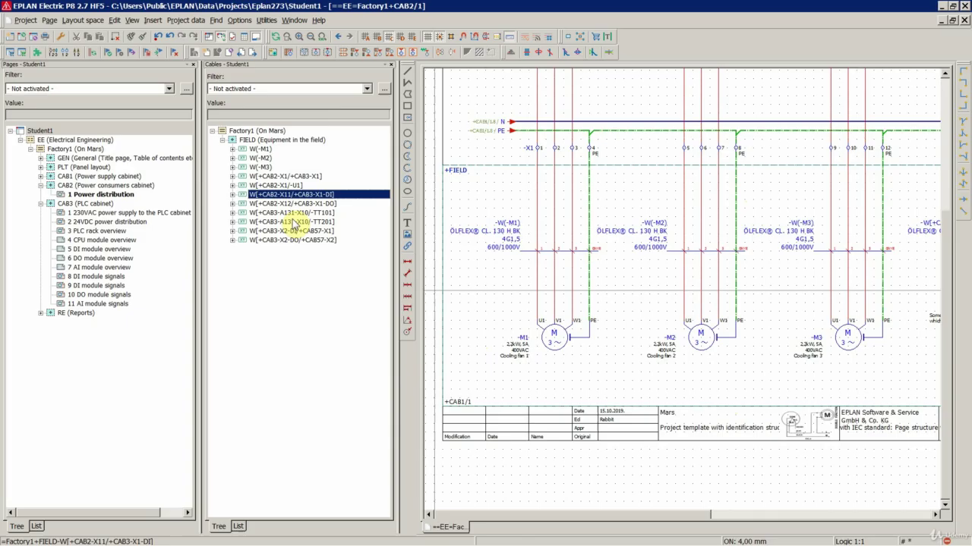